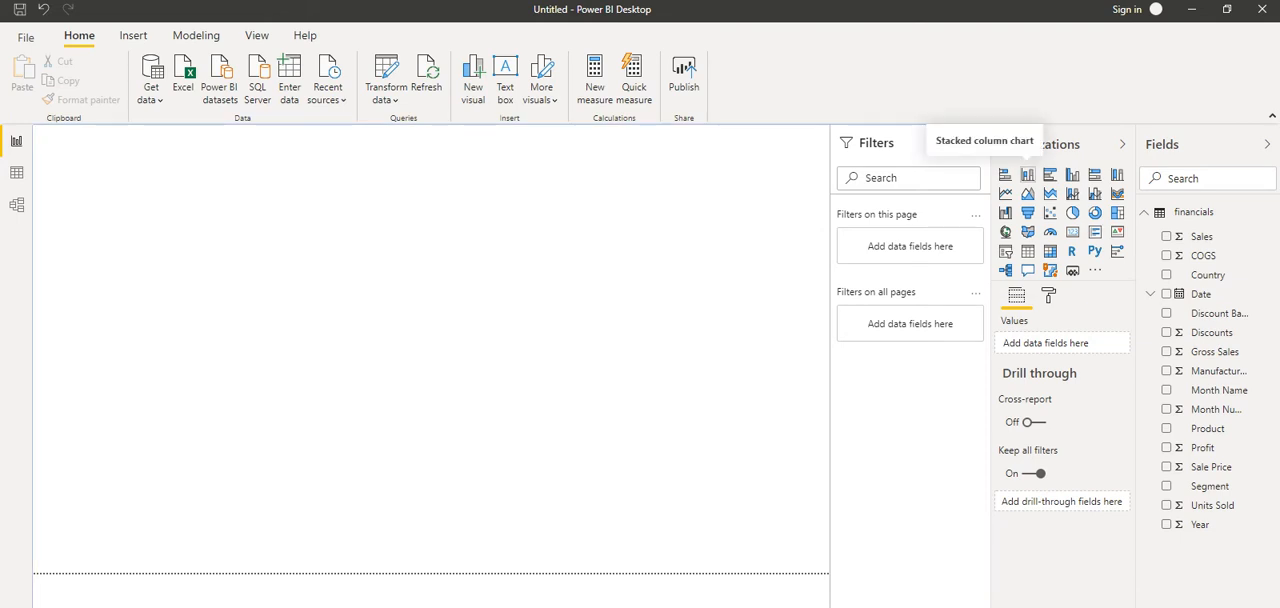
# Add a stacked column chart and a separate empty table to the report page, placing the table beside the chart
pyautogui.click(1027, 175)
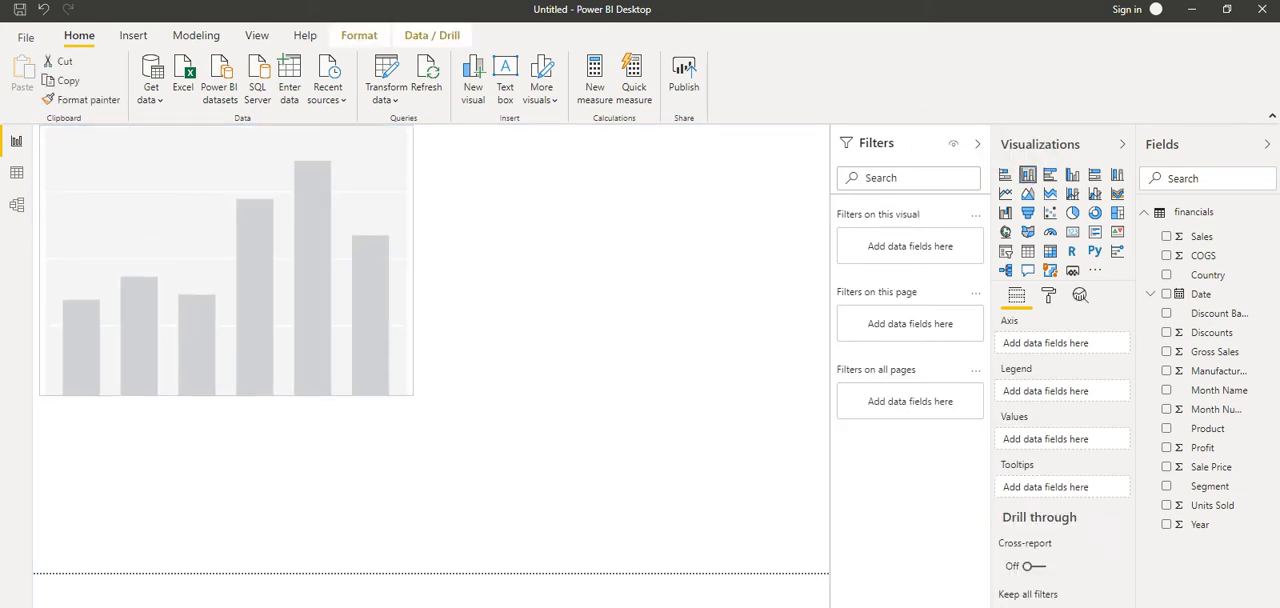
pyautogui.click(1027, 251)
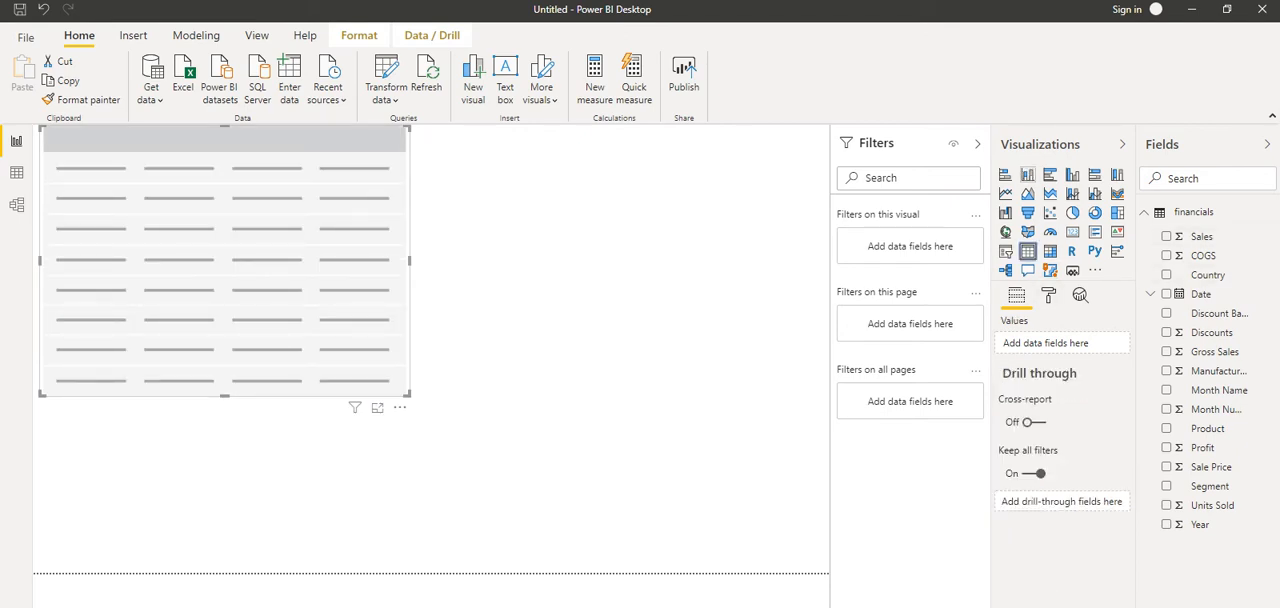
pyautogui.click(1027, 174)
pyautogui.click(620, 350)
pyautogui.click(1028, 251)
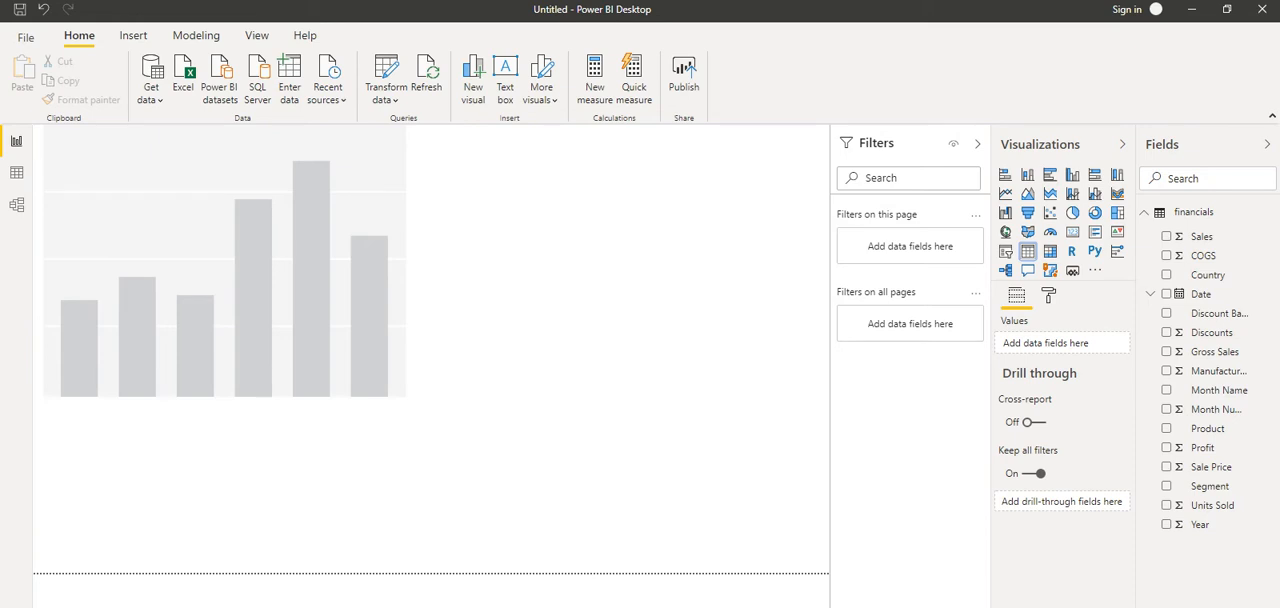
pyautogui.moveTo(224, 488); pyautogui.dragTo(611, 223)
# Fill the stacked column chart with Profit as values and Country on the axis
pyautogui.click(250, 262)
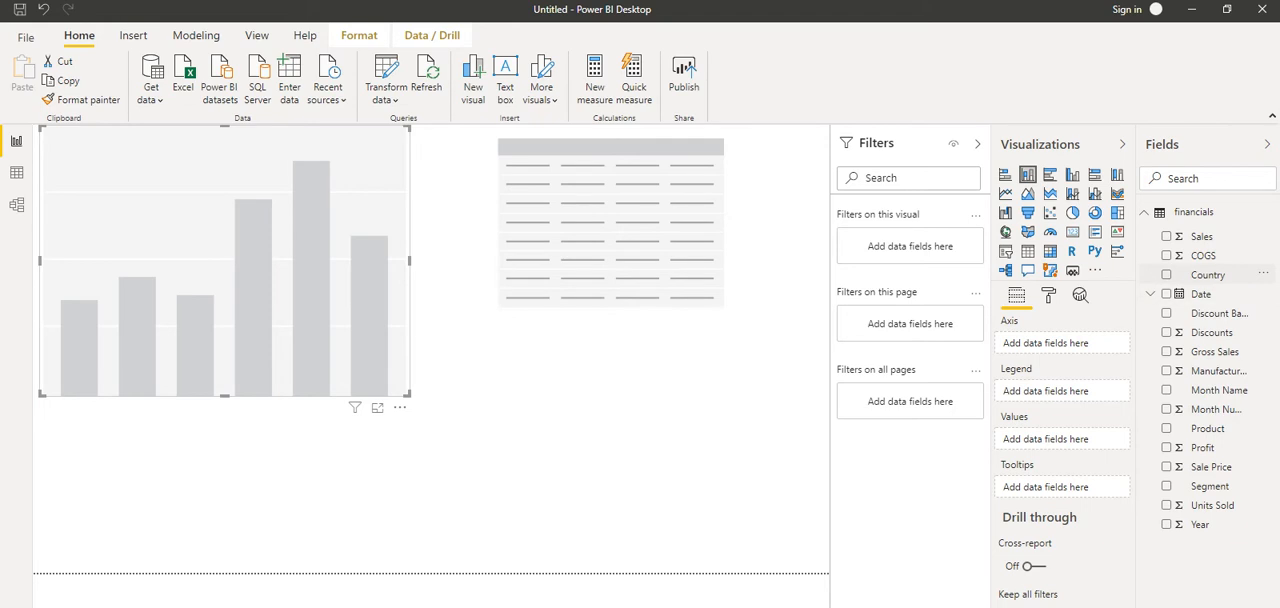
pyautogui.click(1207, 274)
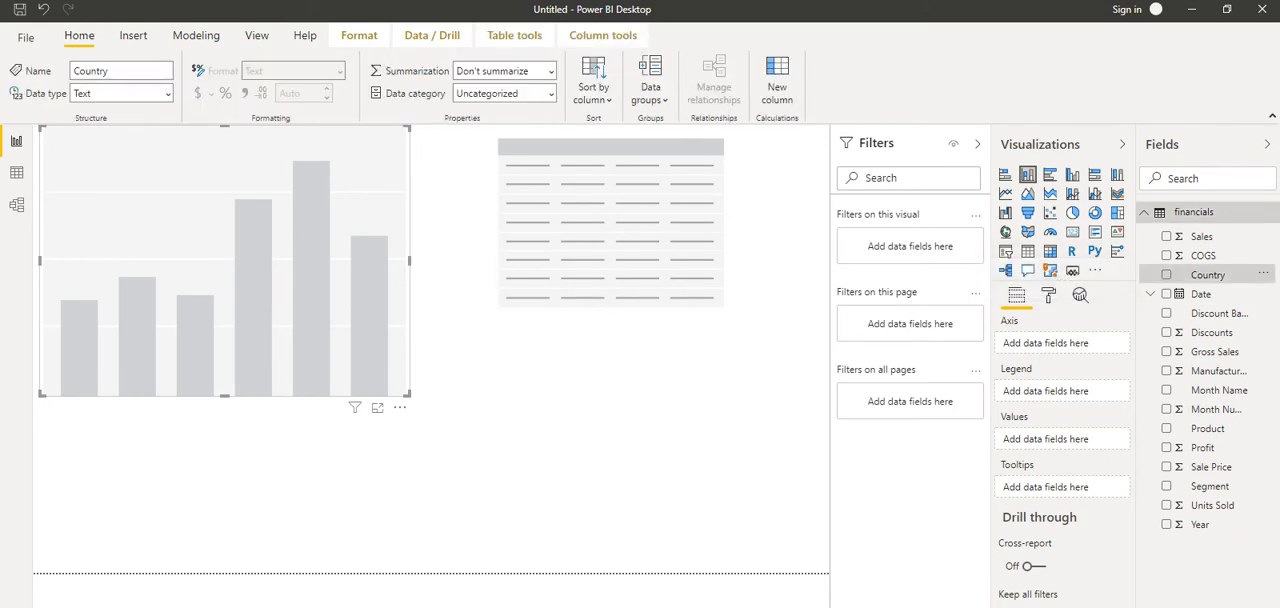
pyautogui.click(1166, 447)
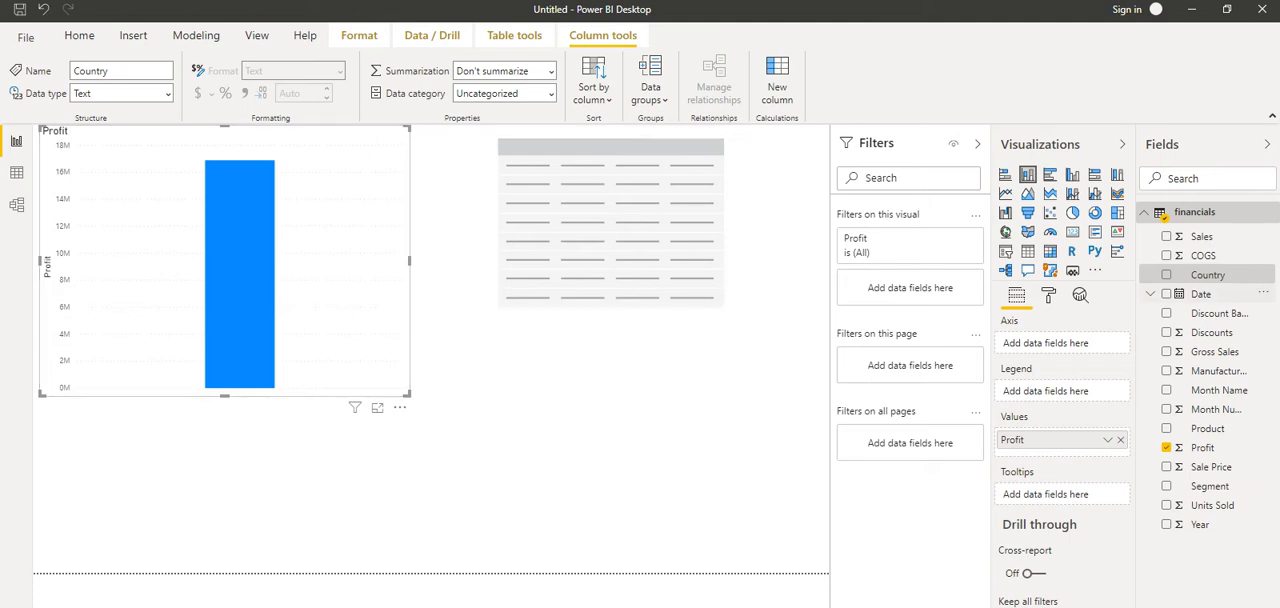
pyautogui.click(1207, 274)
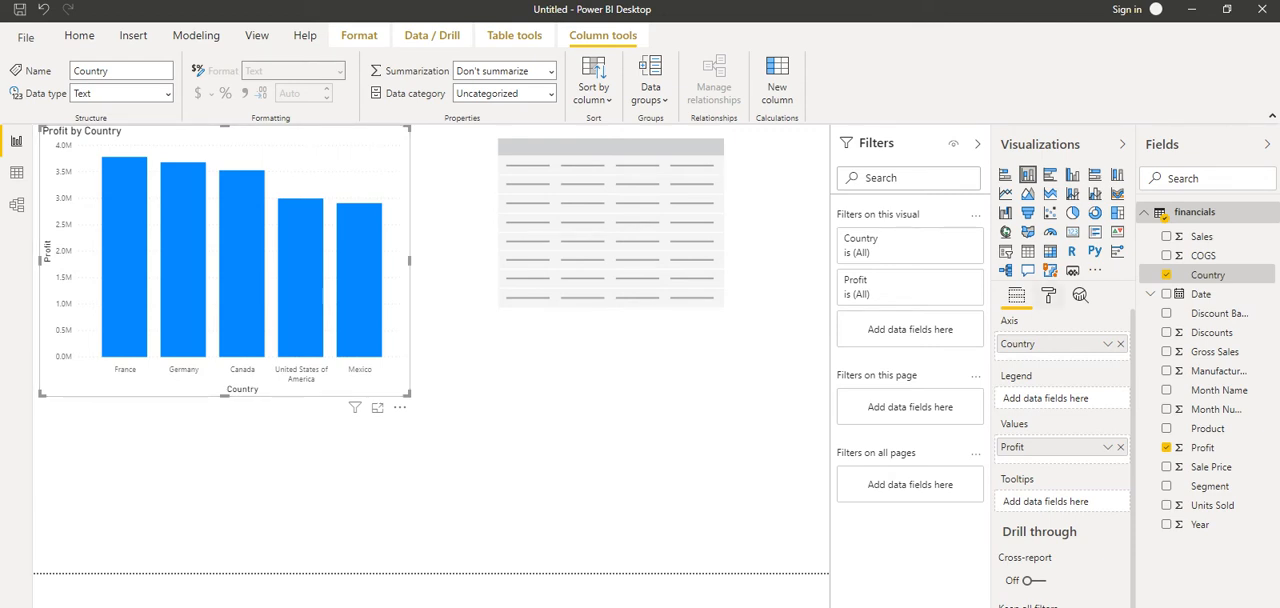
# Set the X axis text size of the Profit by Country chart to 13 pt
pyautogui.click(1048, 296)
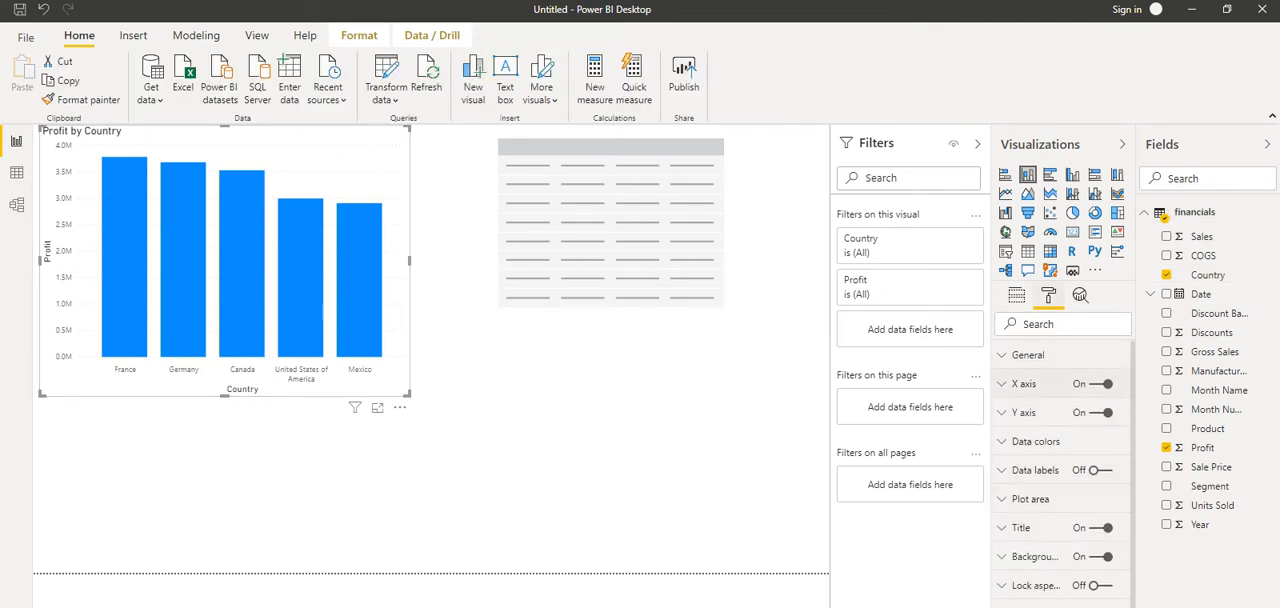
pyautogui.click(1024, 384)
pyautogui.scroll(-1, 1040, 400)
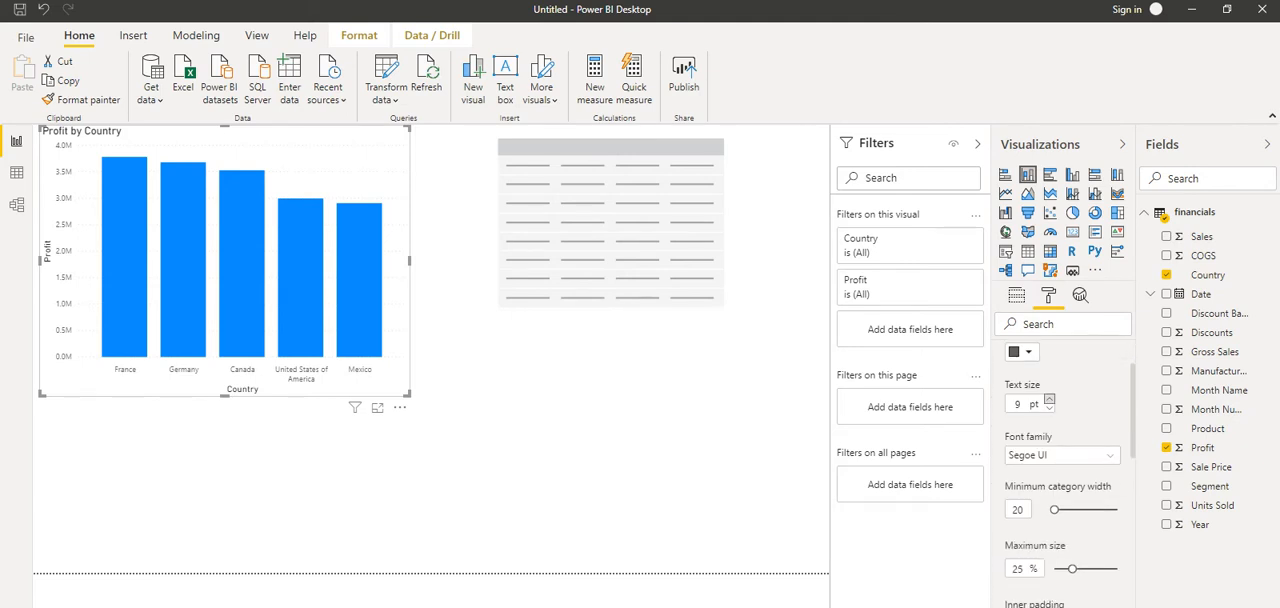
pyautogui.click(1049, 399)
pyautogui.click(1049, 399)
pyautogui.click(1049, 399)
pyautogui.click(1049, 399)
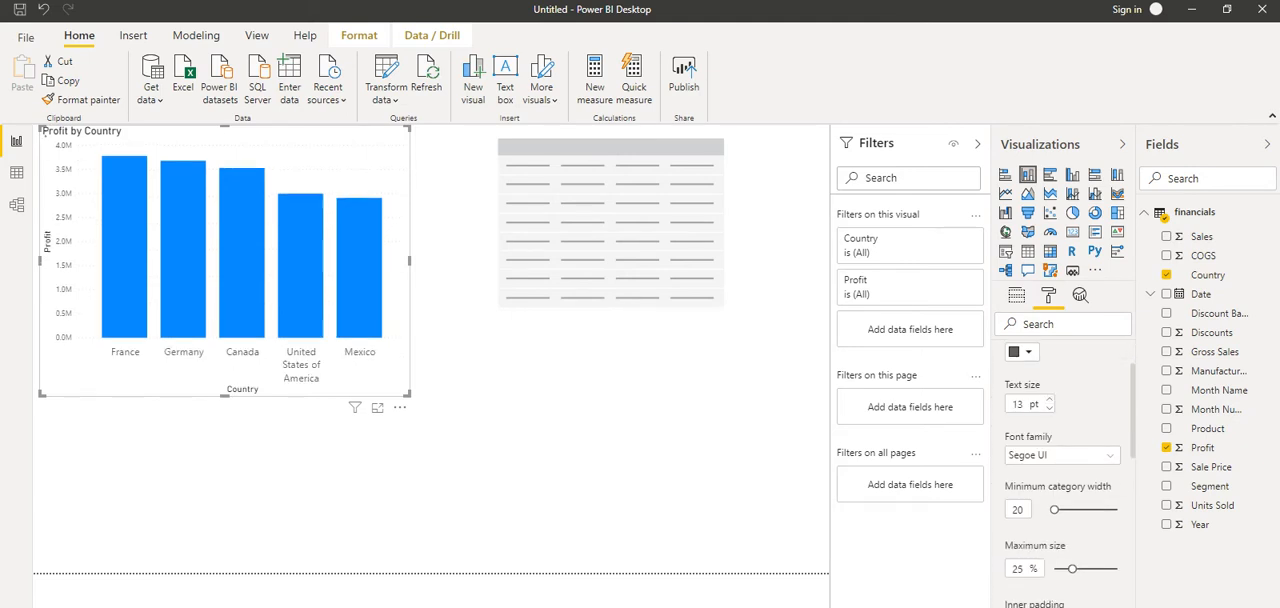
pyautogui.scroll(-2, 1062, 470)
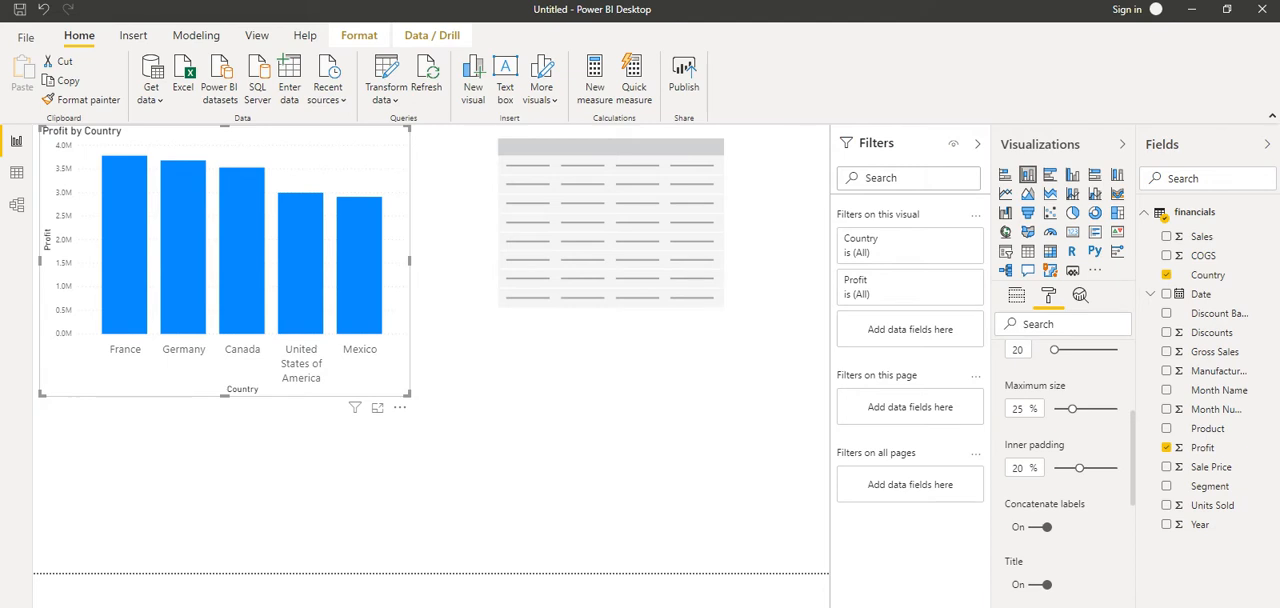
pyautogui.scroll(1, 1068, 470)
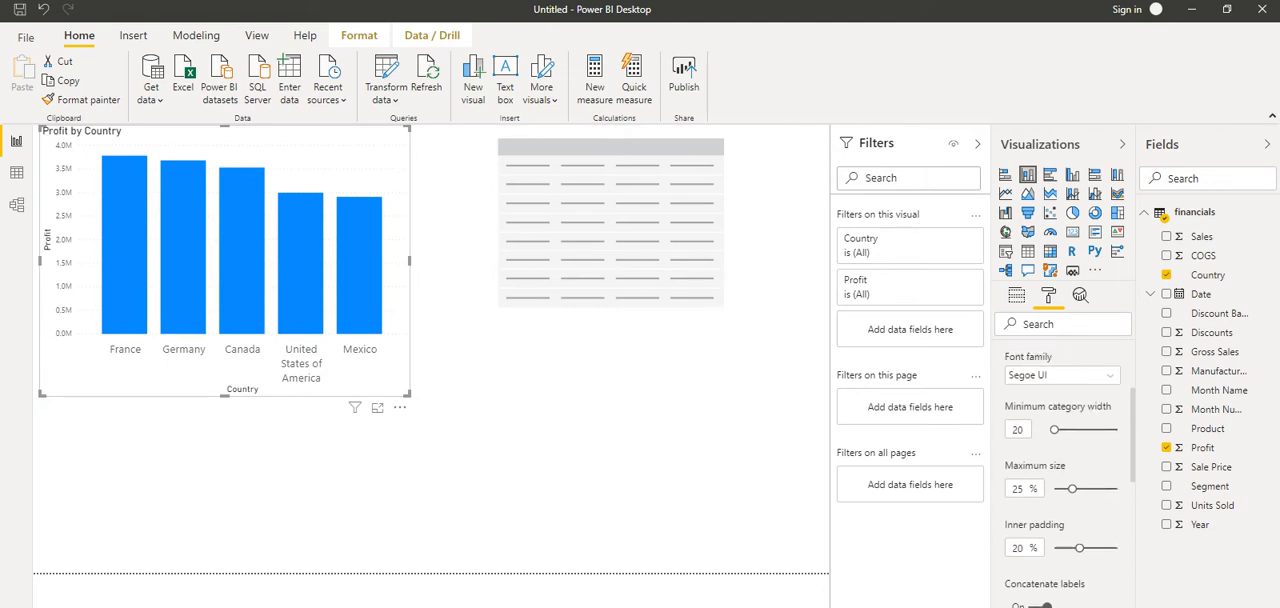
pyautogui.scroll(2, 1062, 470)
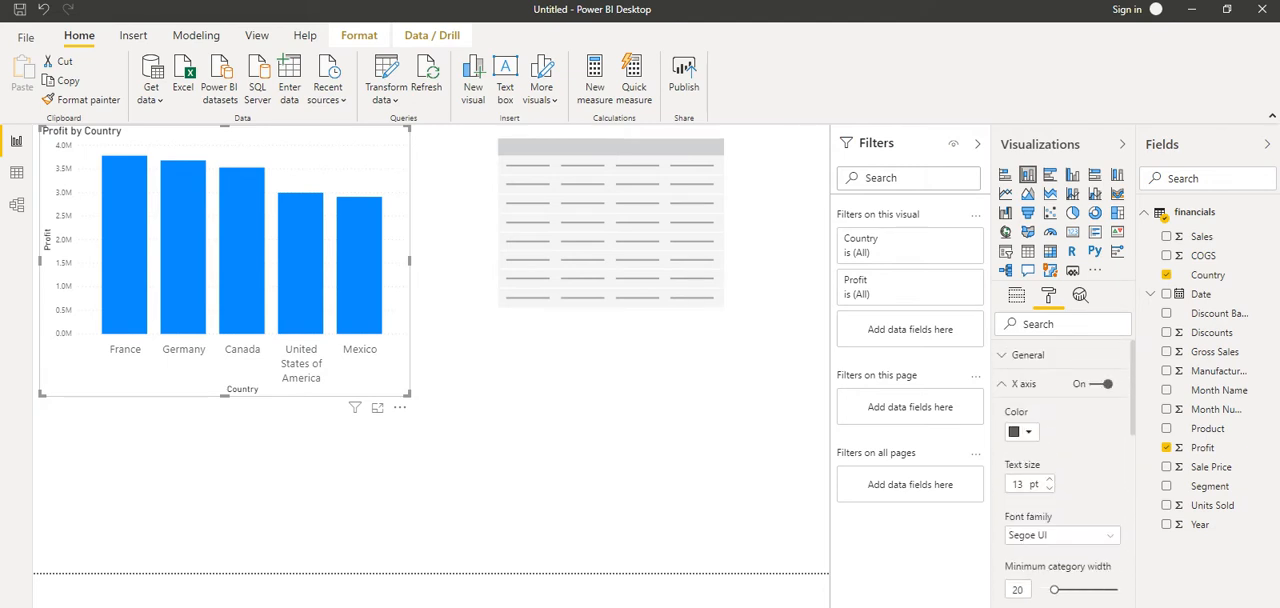
pyautogui.click(1023, 384)
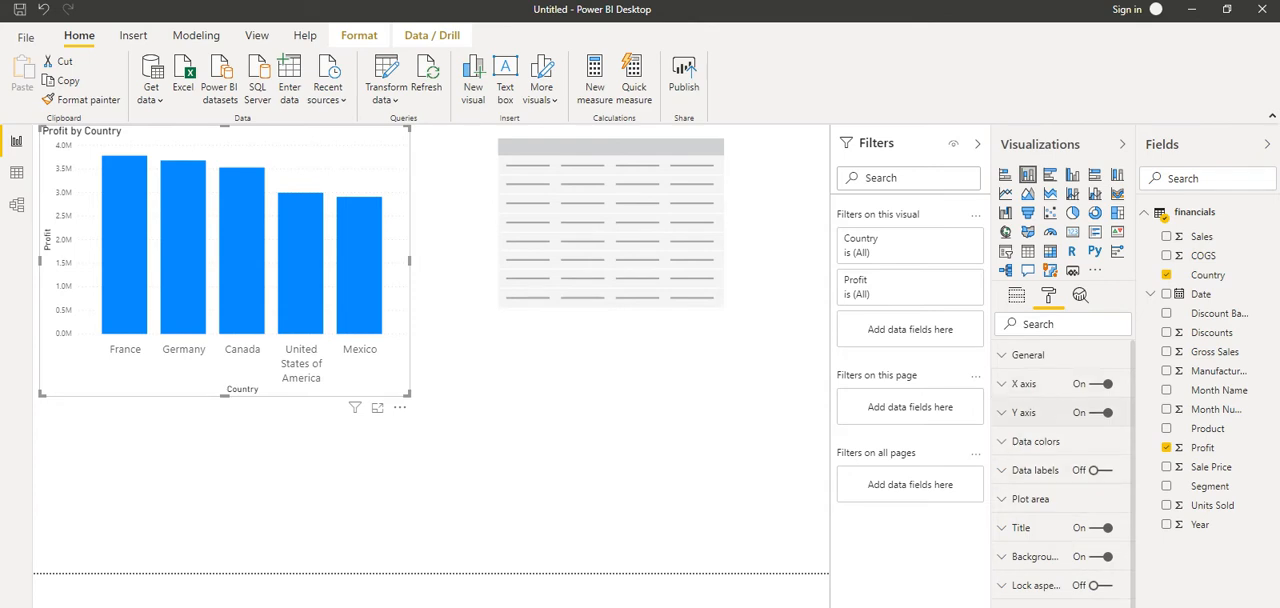
# Set the Y axis text size of the Profit by Country chart to 12 pt
pyautogui.click(1023, 413)
pyautogui.scroll(-1, 1062, 500)
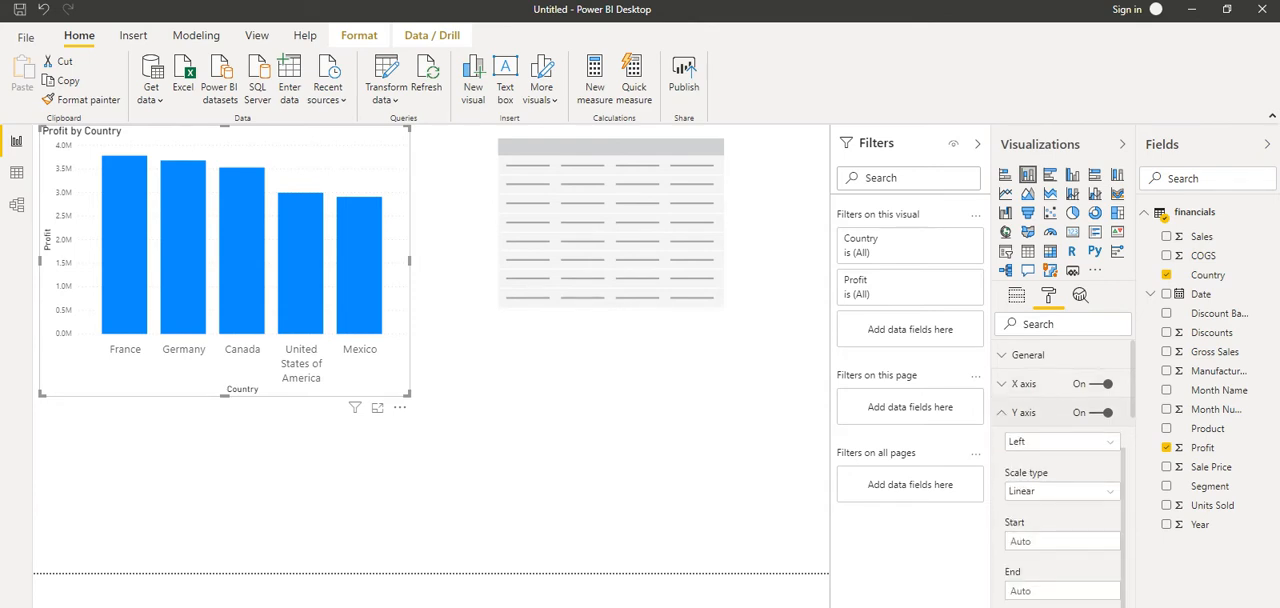
pyautogui.scroll(-5, 1062, 470)
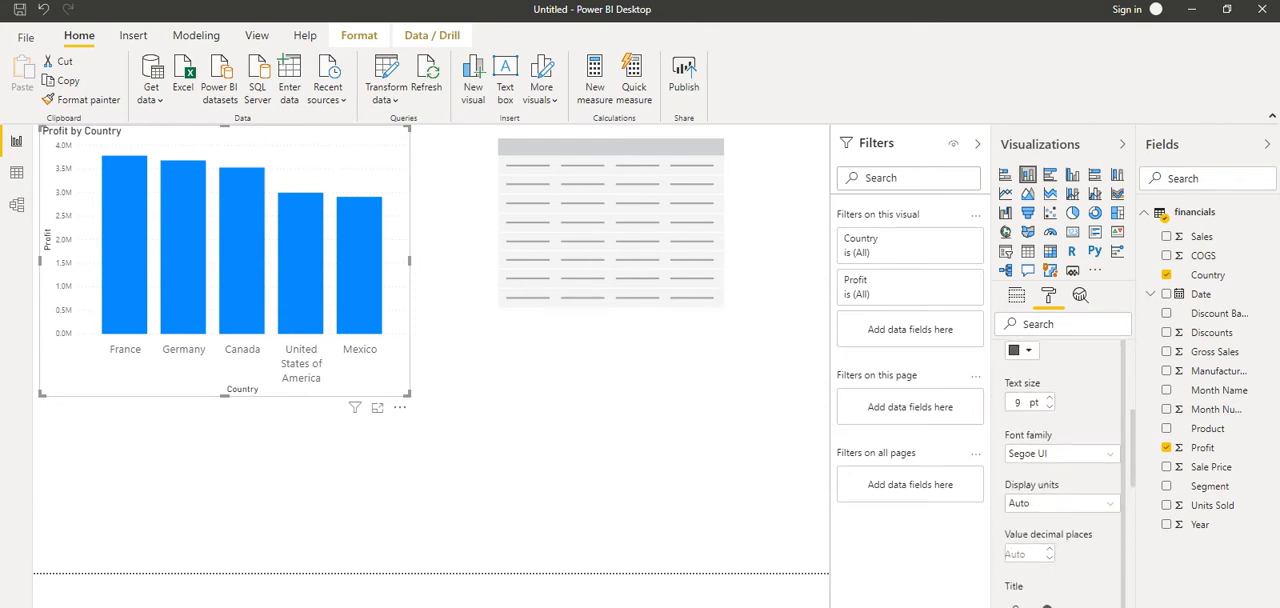
pyautogui.click(1049, 367)
pyautogui.click(1049, 367)
pyautogui.click(1049, 367)
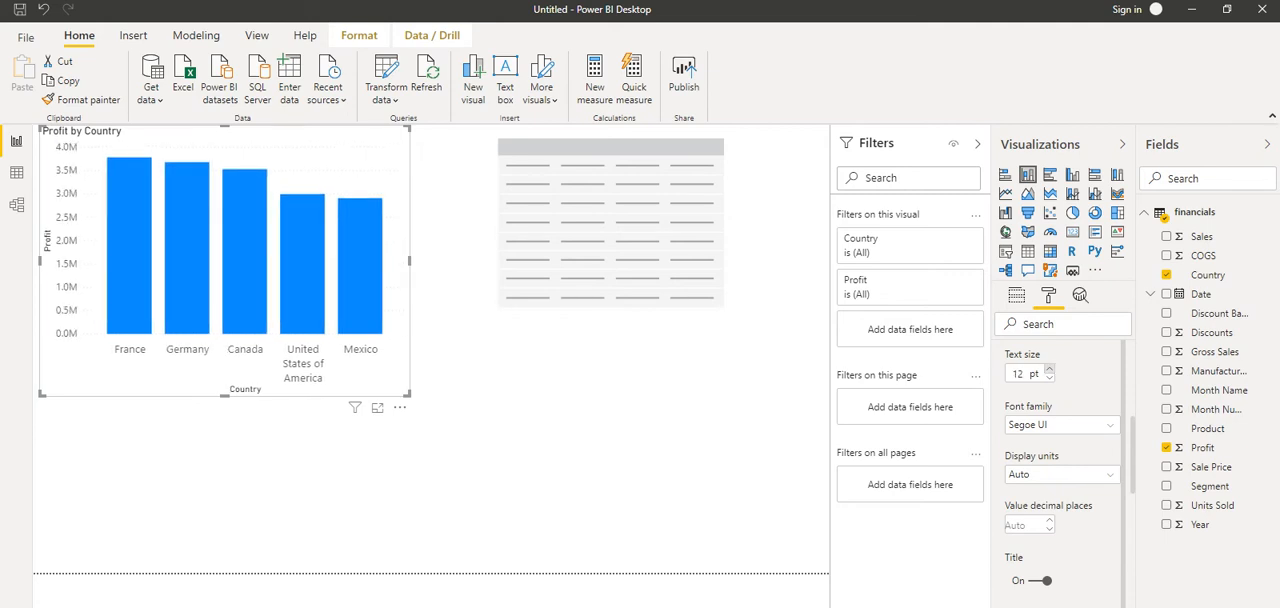
pyautogui.scroll(5, 1060, 470)
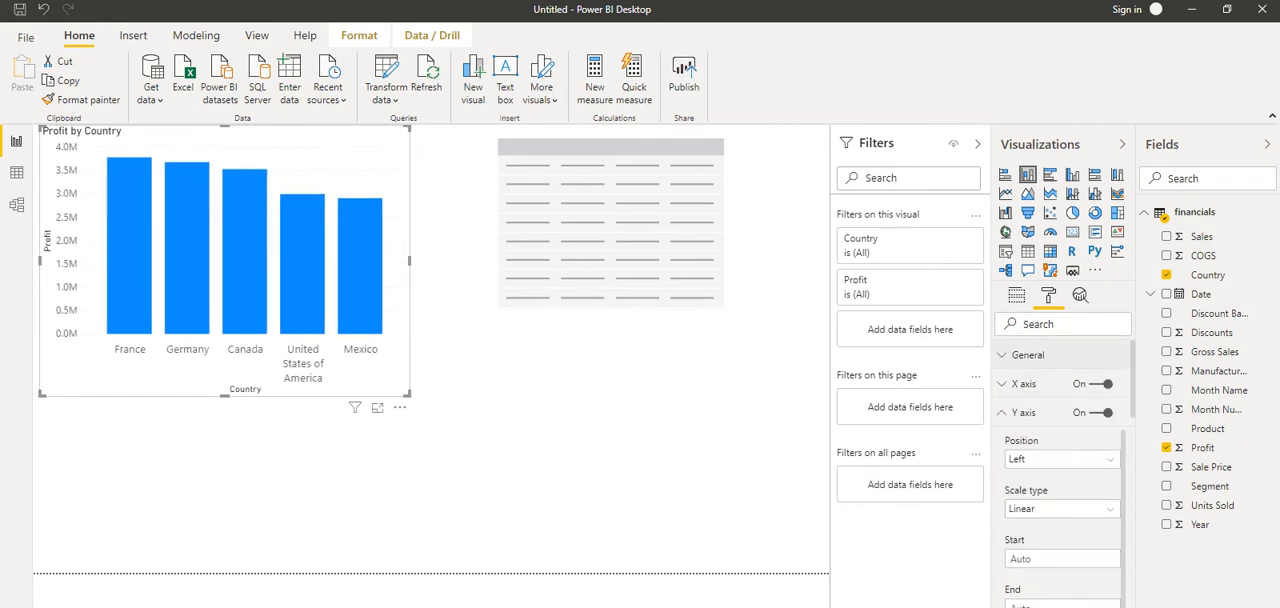
pyautogui.click(1003, 412)
# Fill the empty table with the Month Name and Sale Price fields and extend its height to fit all month rows
pyautogui.click(640, 235)
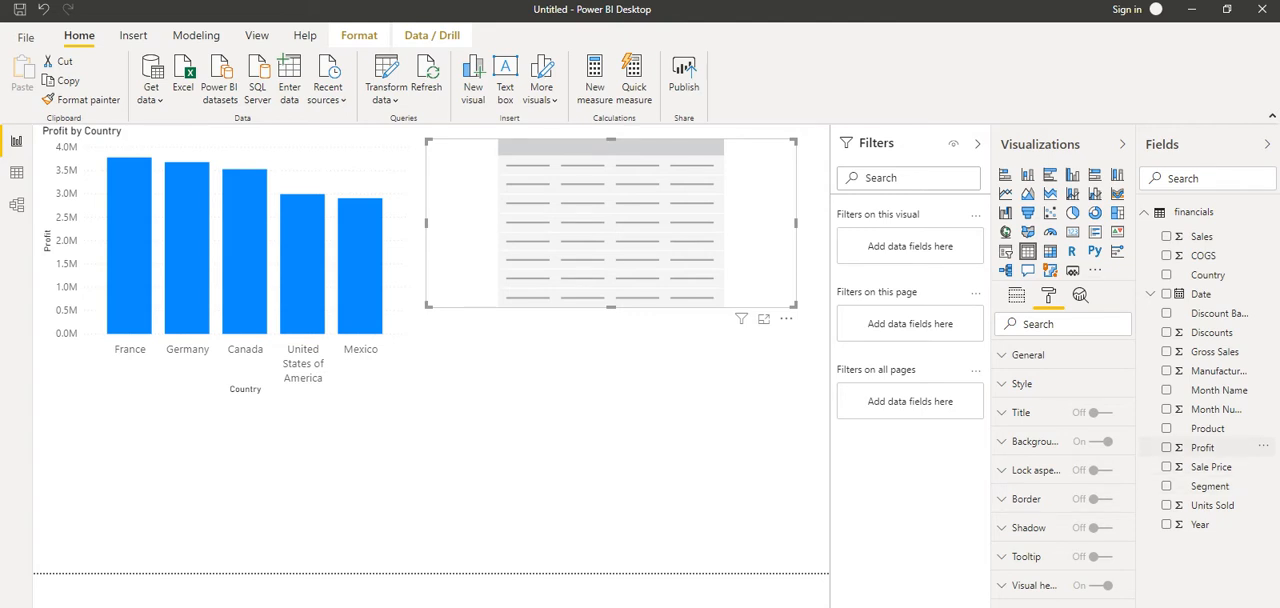
pyautogui.moveTo(1218, 389); pyautogui.dragTo(580, 212)
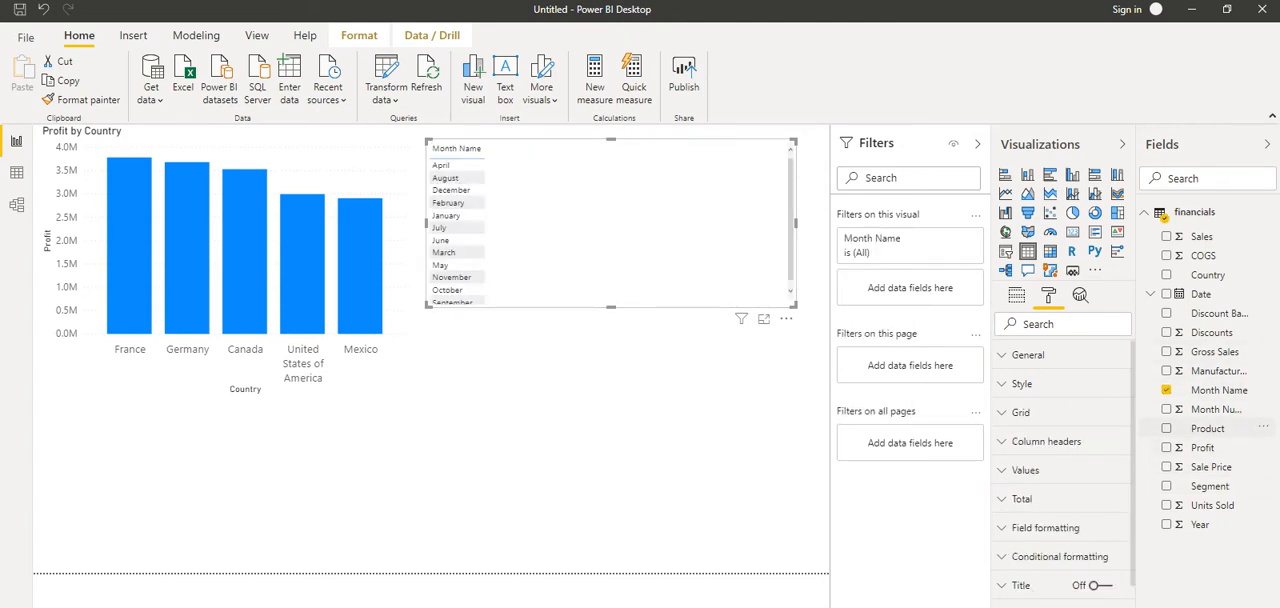
pyautogui.moveTo(1211, 466); pyautogui.dragTo(664, 165)
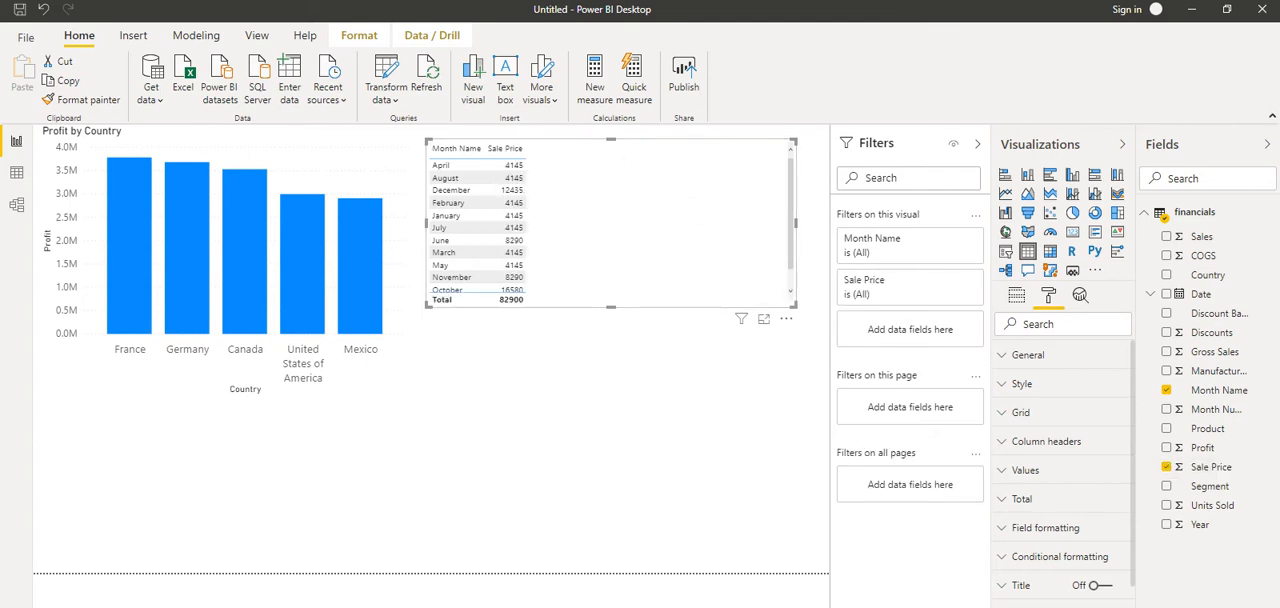
pyautogui.moveTo(611, 306); pyautogui.dragTo(611, 440)
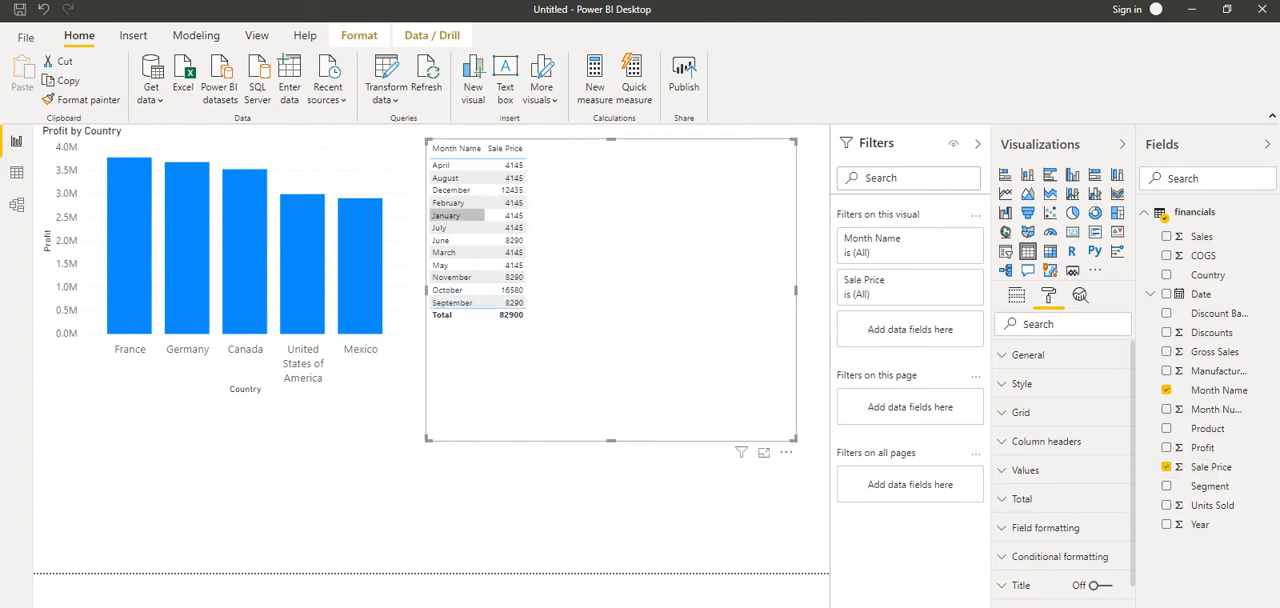
pyautogui.click(446, 215)
pyautogui.click(446, 215)
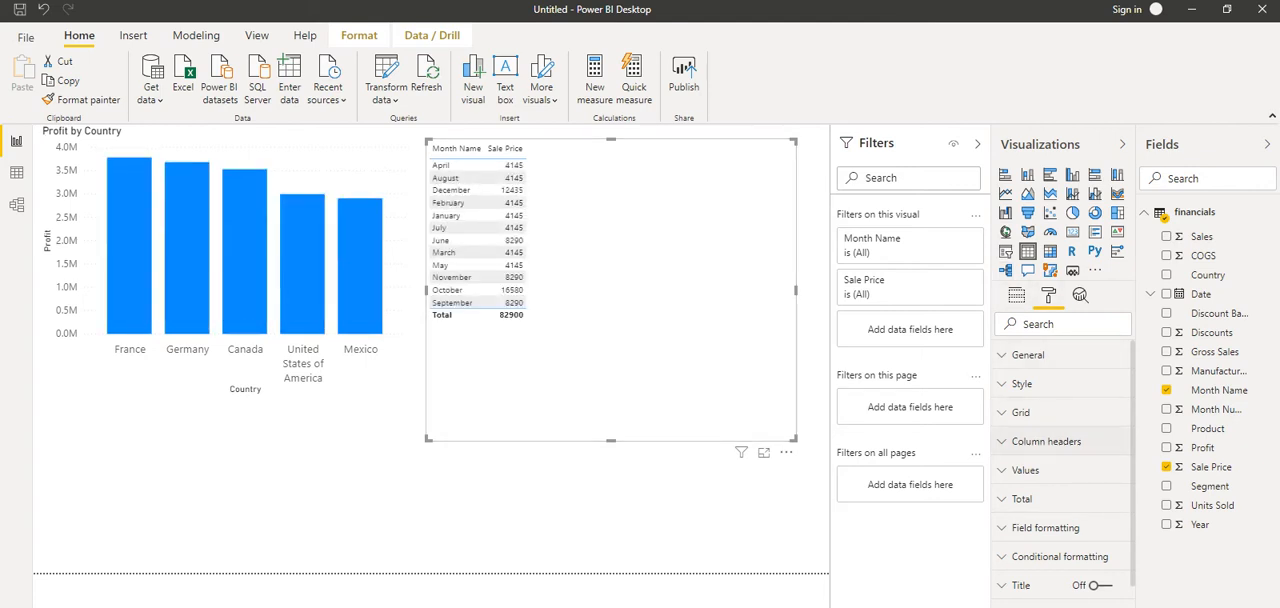
# Increase the row padding in the grid formatting of the Month Name and Sale Price table
pyautogui.scroll(-2, 1060, 440)
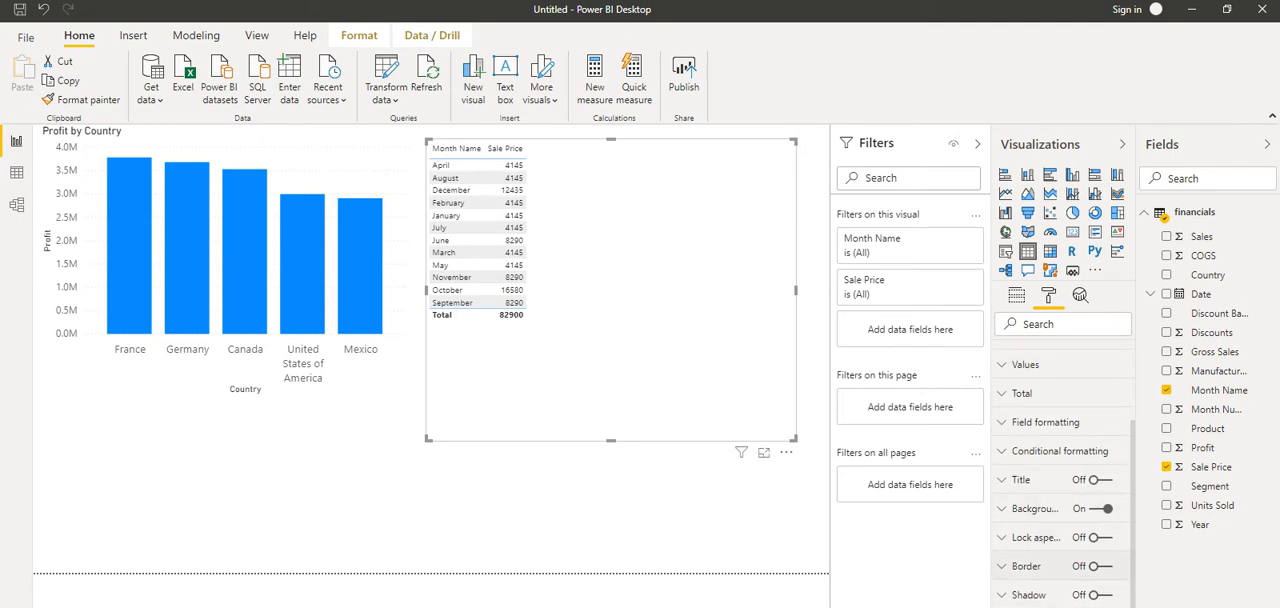
pyautogui.scroll(2, 1060, 470)
pyautogui.click(1020, 412)
pyautogui.scroll(-3, 1060, 450)
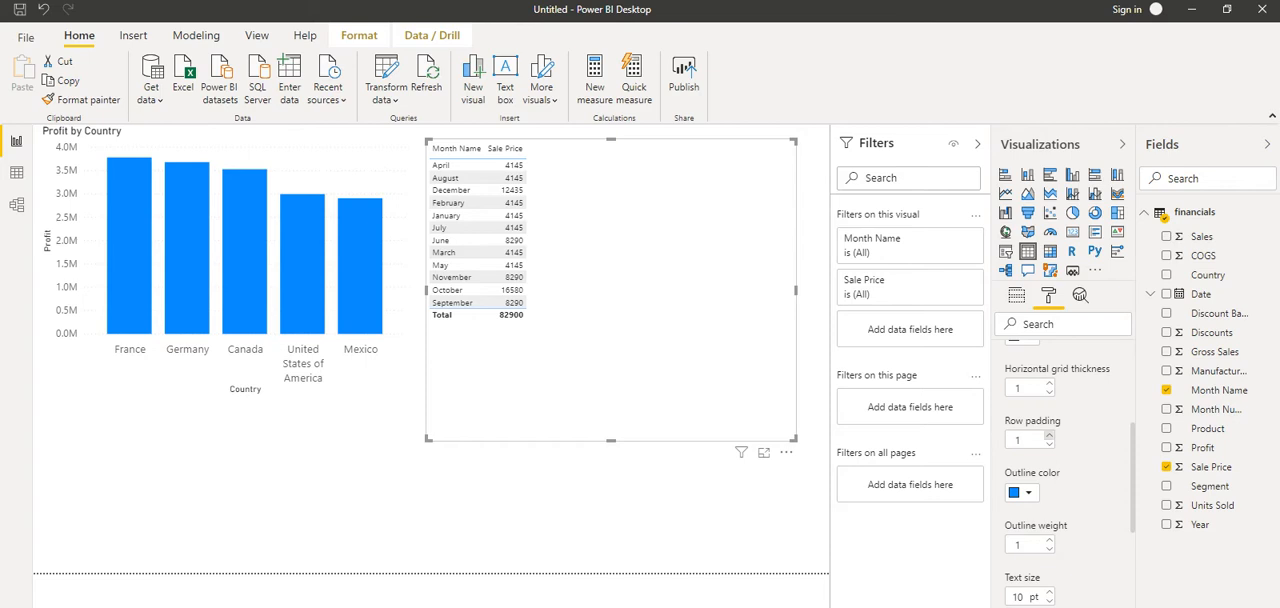
pyautogui.click(1049, 435)
pyautogui.click(1049, 435)
pyautogui.click(1049, 435)
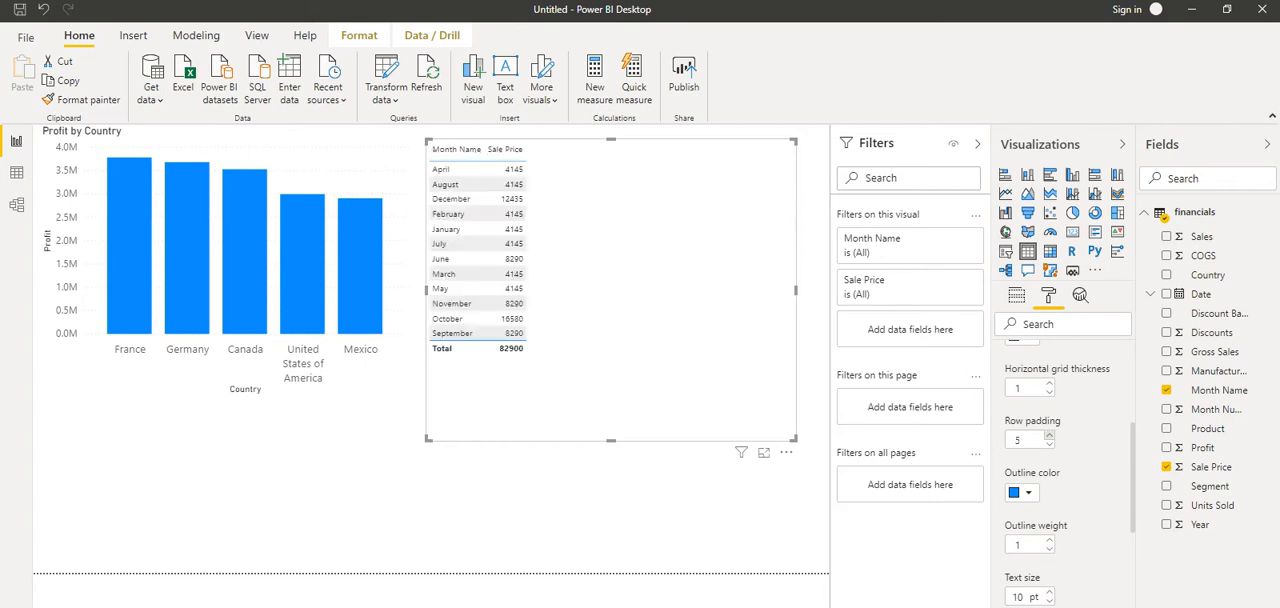
# Set the table's grid text size to 16 pt and make the table visual narrower
pyautogui.scroll(-3, 1060, 470)
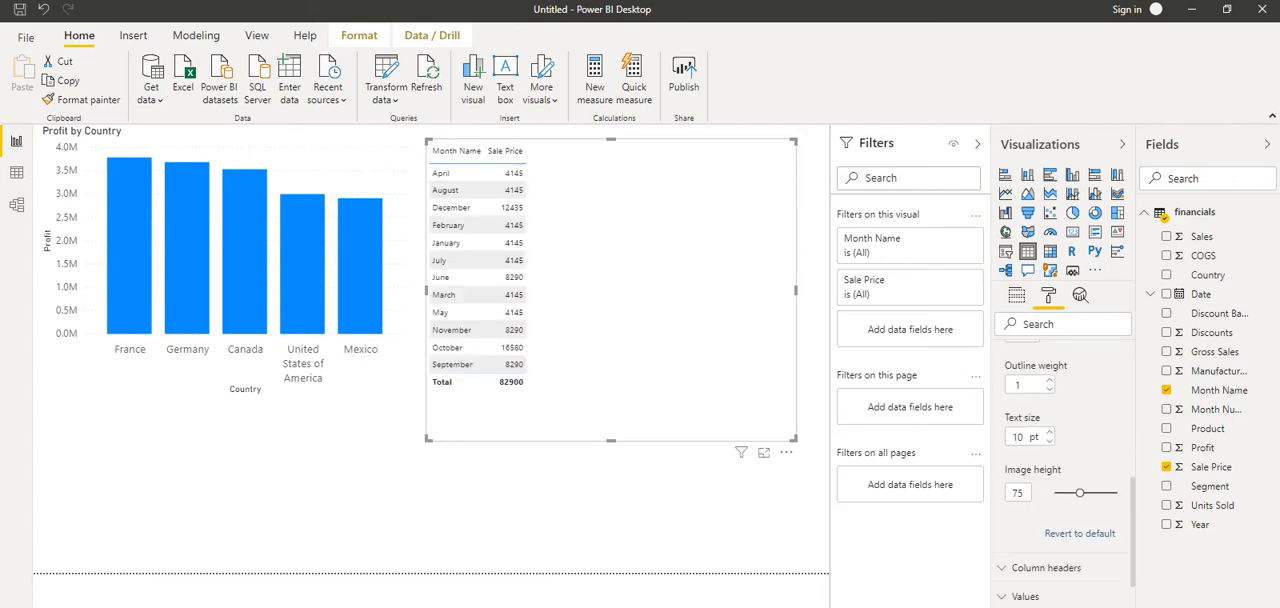
pyautogui.click(1049, 432)
pyautogui.click(1049, 432)
pyautogui.click(1049, 432)
pyautogui.click(1049, 432)
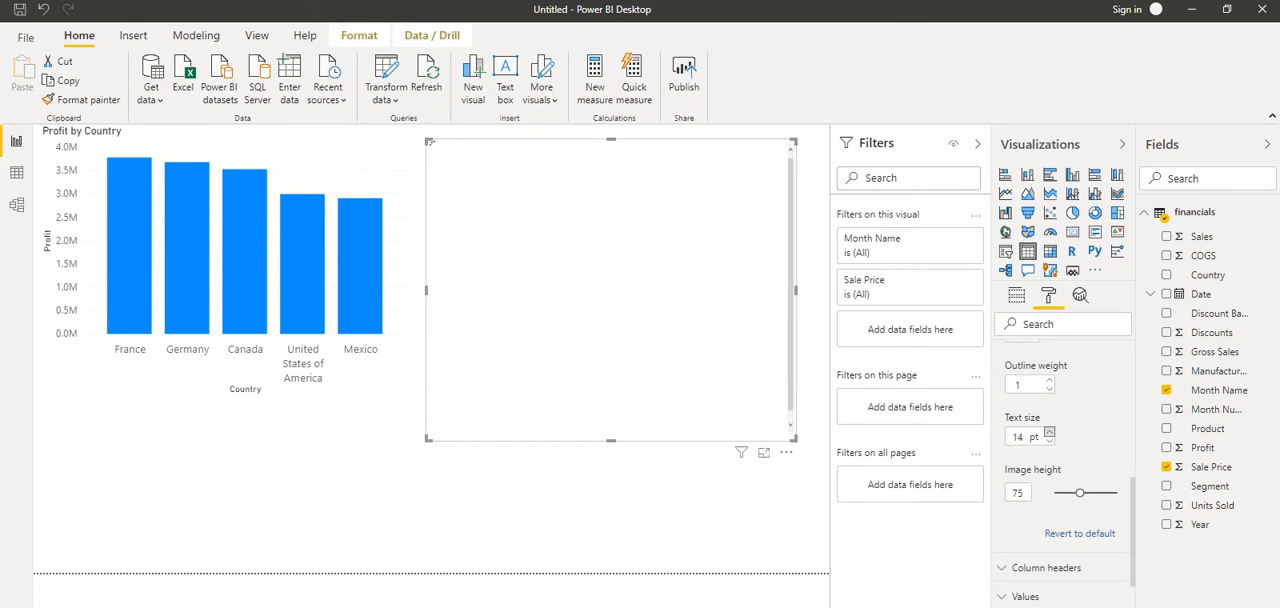
pyautogui.click(1049, 432)
pyautogui.click(1049, 432)
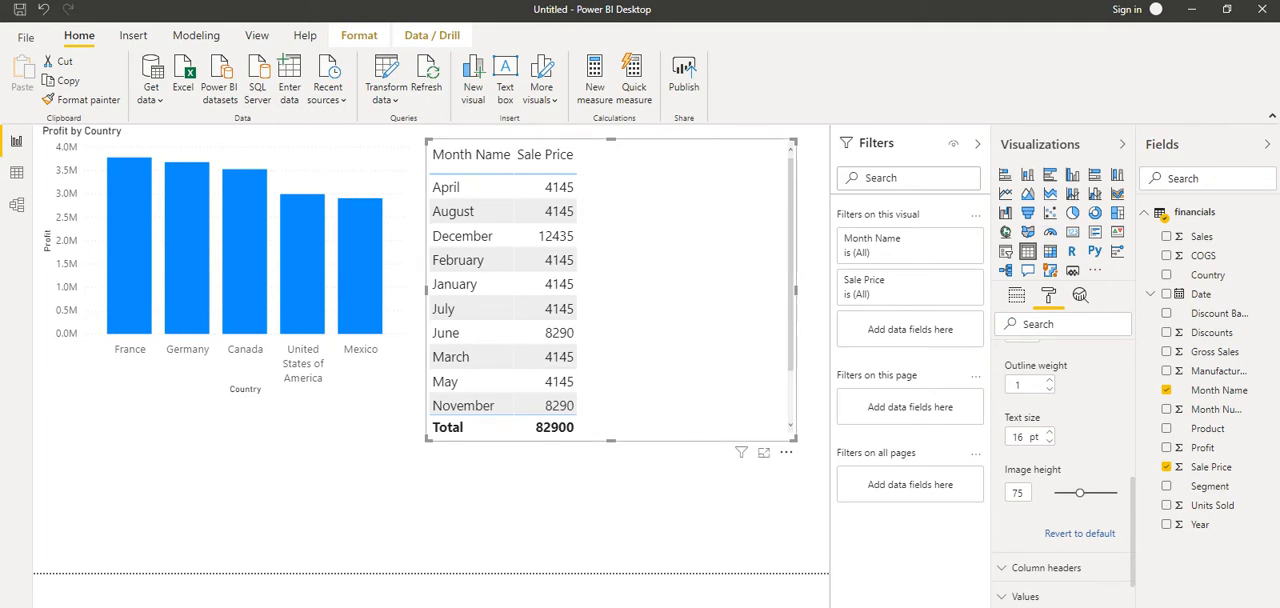
pyautogui.moveTo(795, 439); pyautogui.dragTo(732, 433)
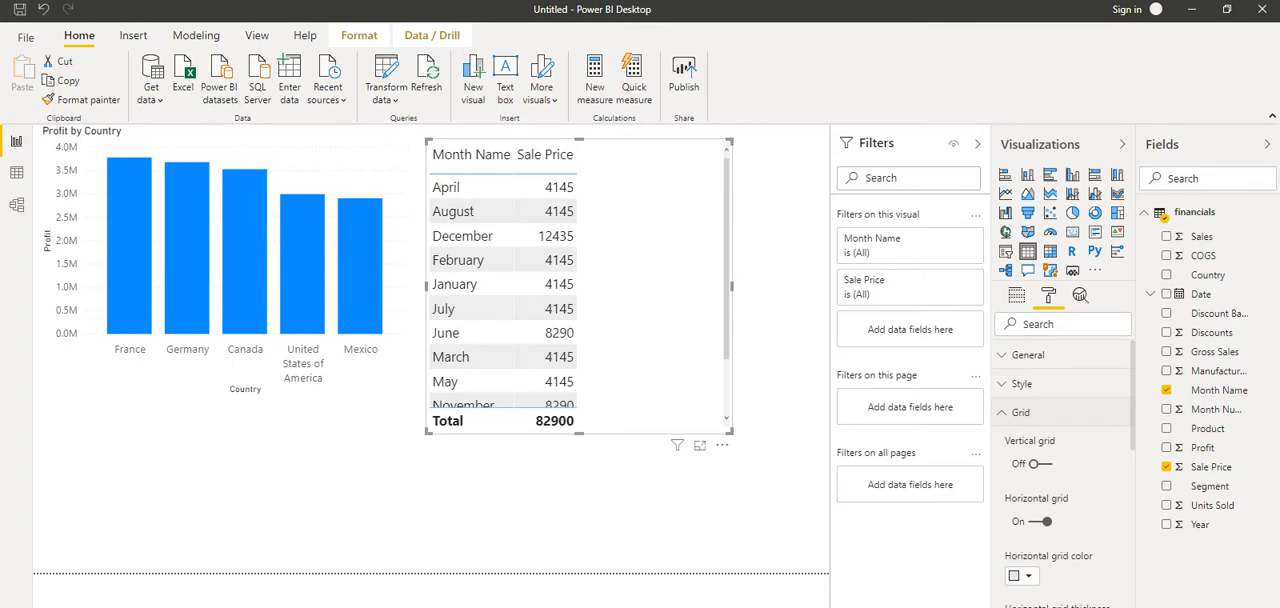
pyautogui.click(1020, 412)
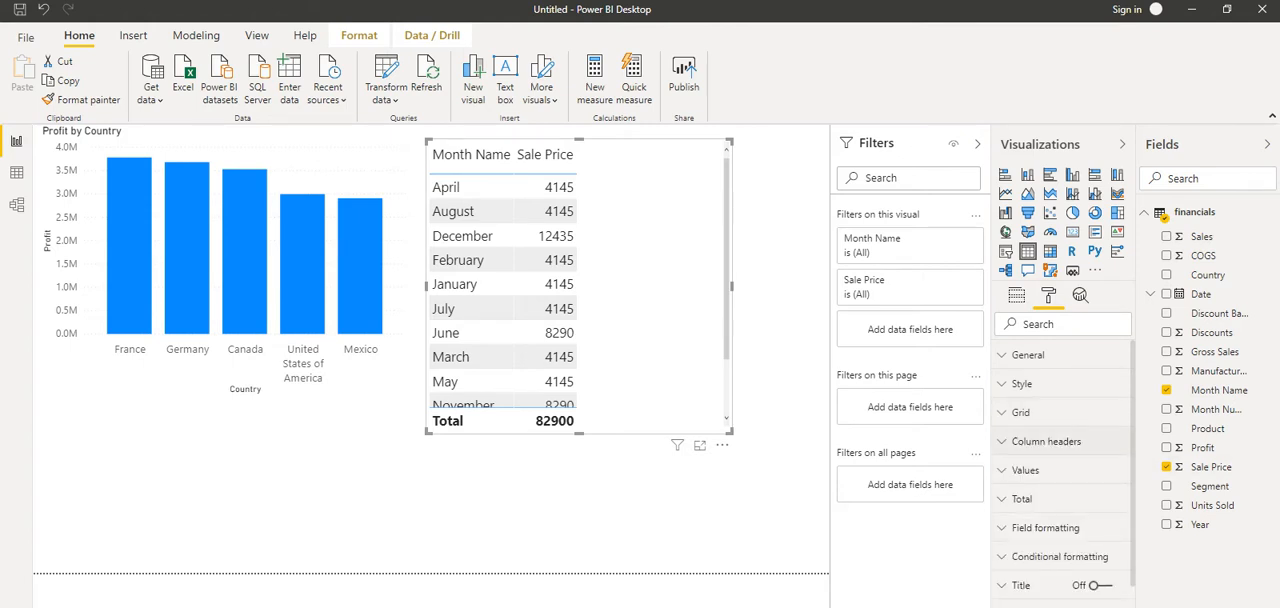
# Set the background color of the table's column headers to the orange theme color
pyautogui.click(1040, 441)
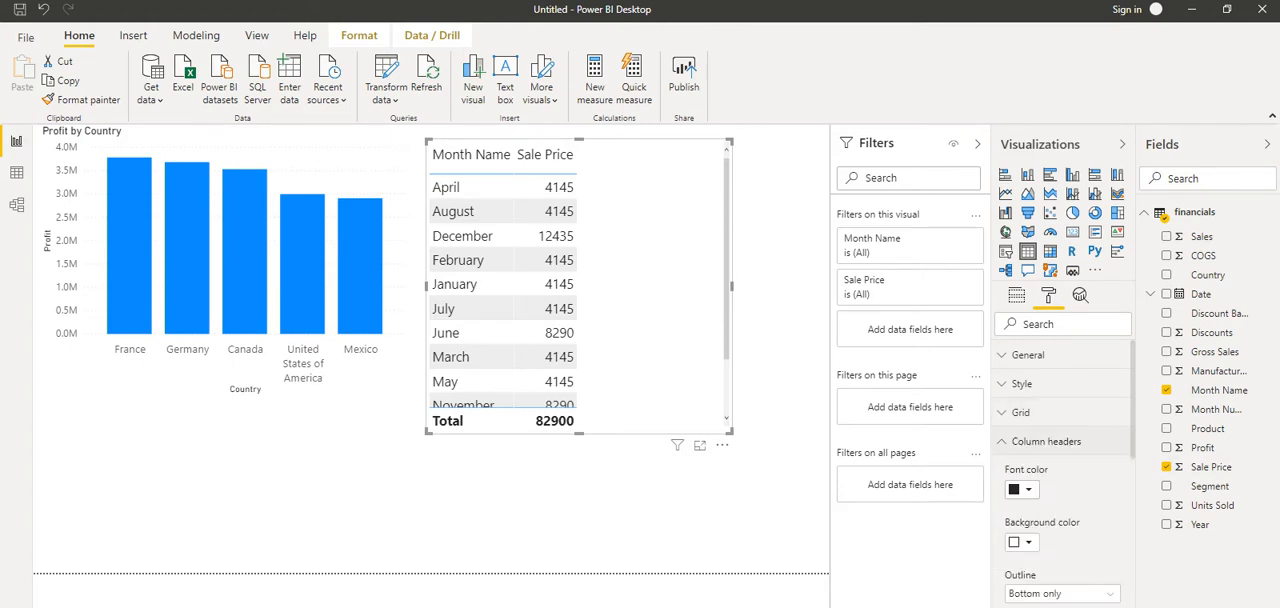
pyautogui.scroll(-2, 1065, 470)
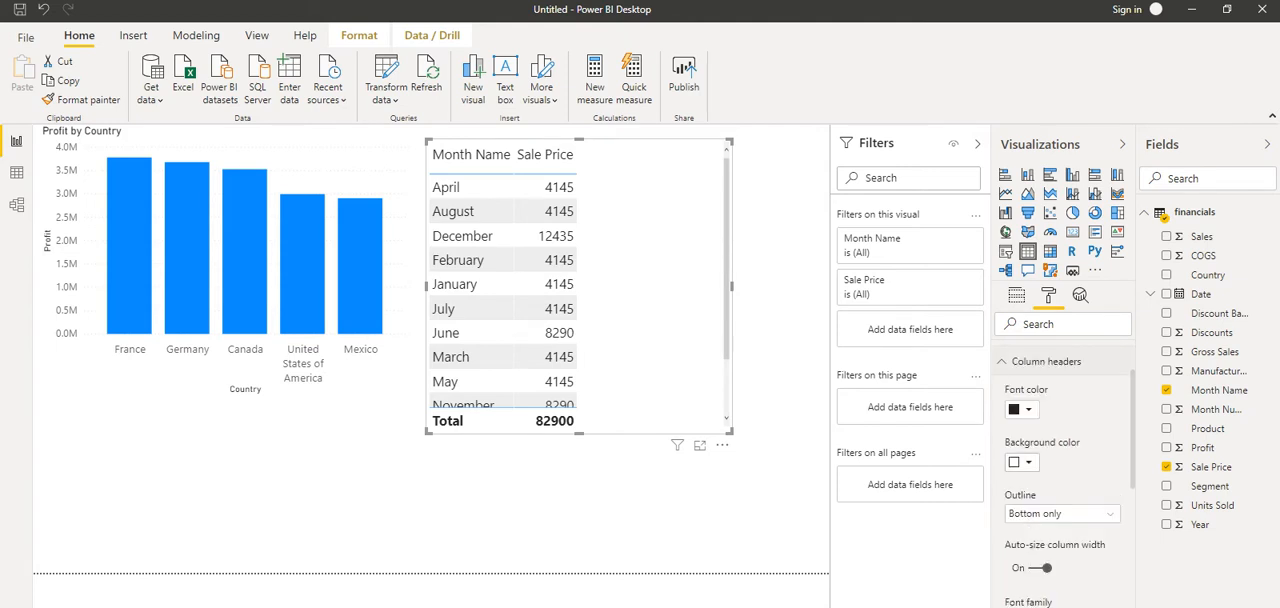
pyautogui.click(1028, 462)
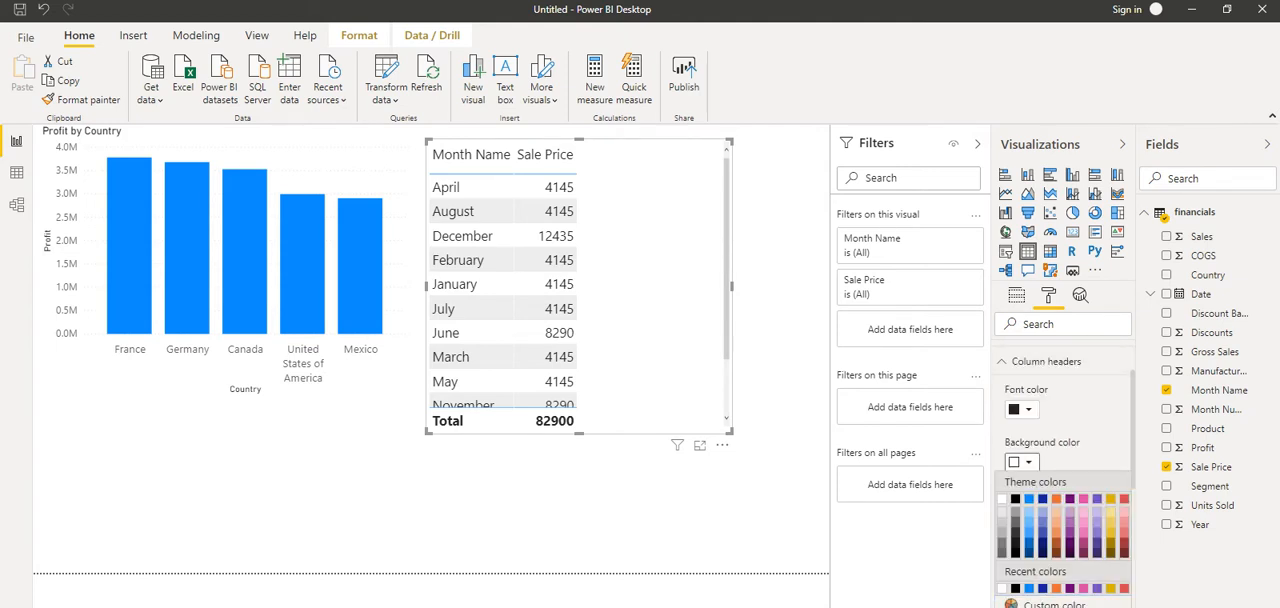
pyautogui.click(1056, 498)
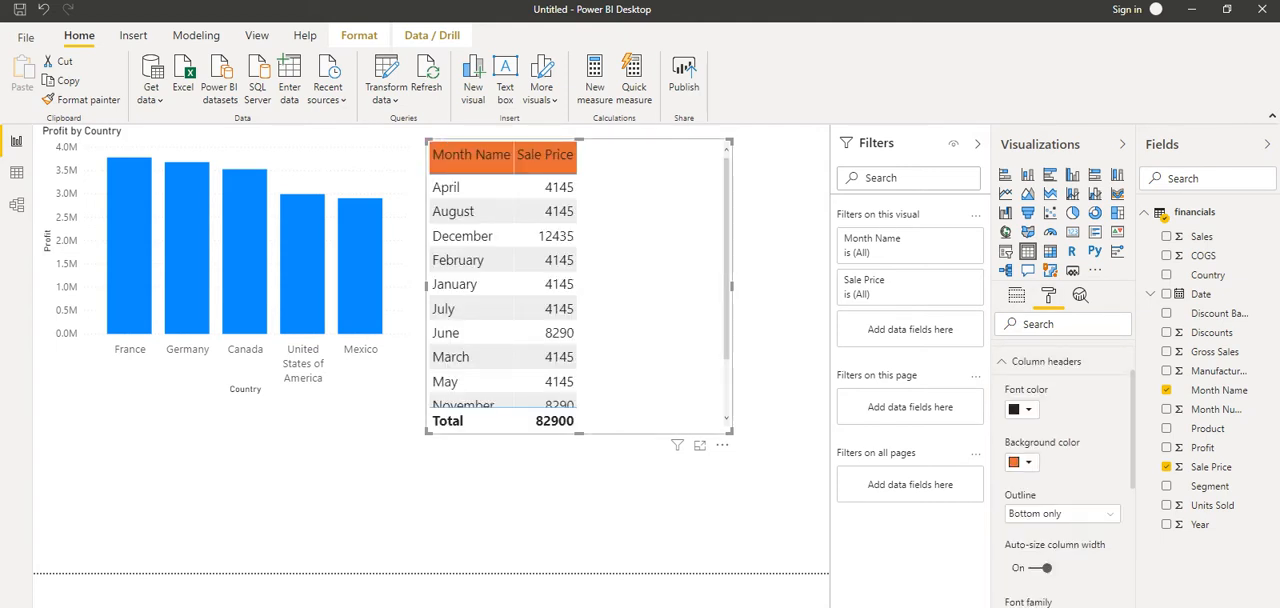
# Review the table's remaining column header formatting options, collapse that section and deselect the table
pyautogui.scroll(-4, 1060, 470)
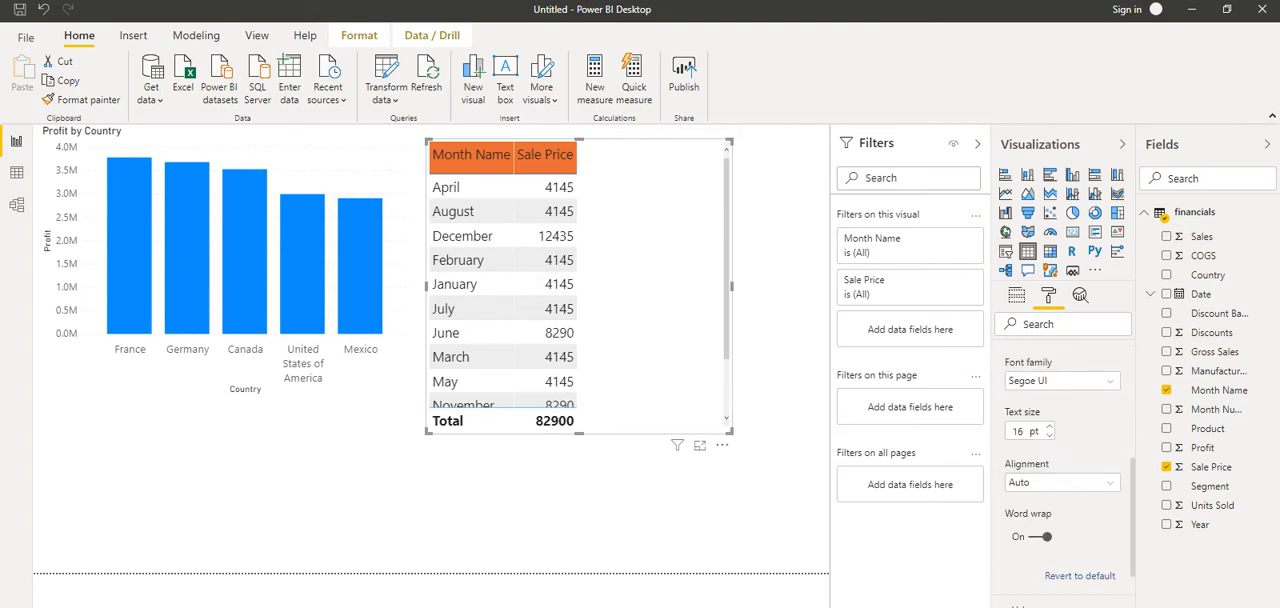
pyautogui.scroll(6, 1060, 470)
pyautogui.click(1040, 441)
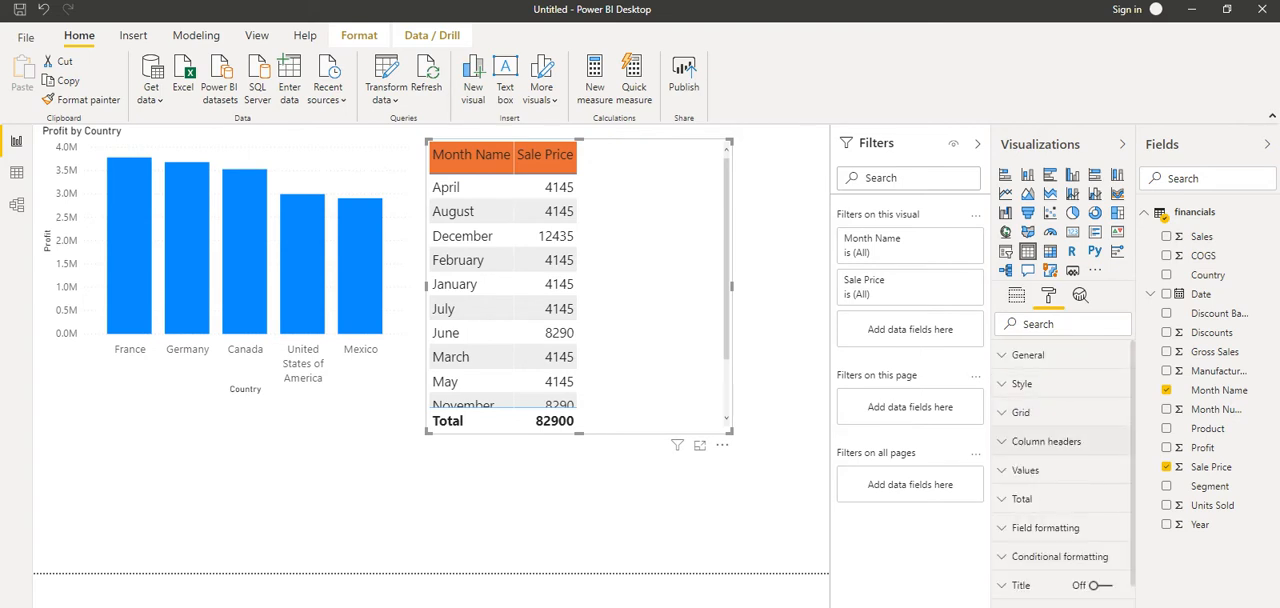
pyautogui.click(690, 510)
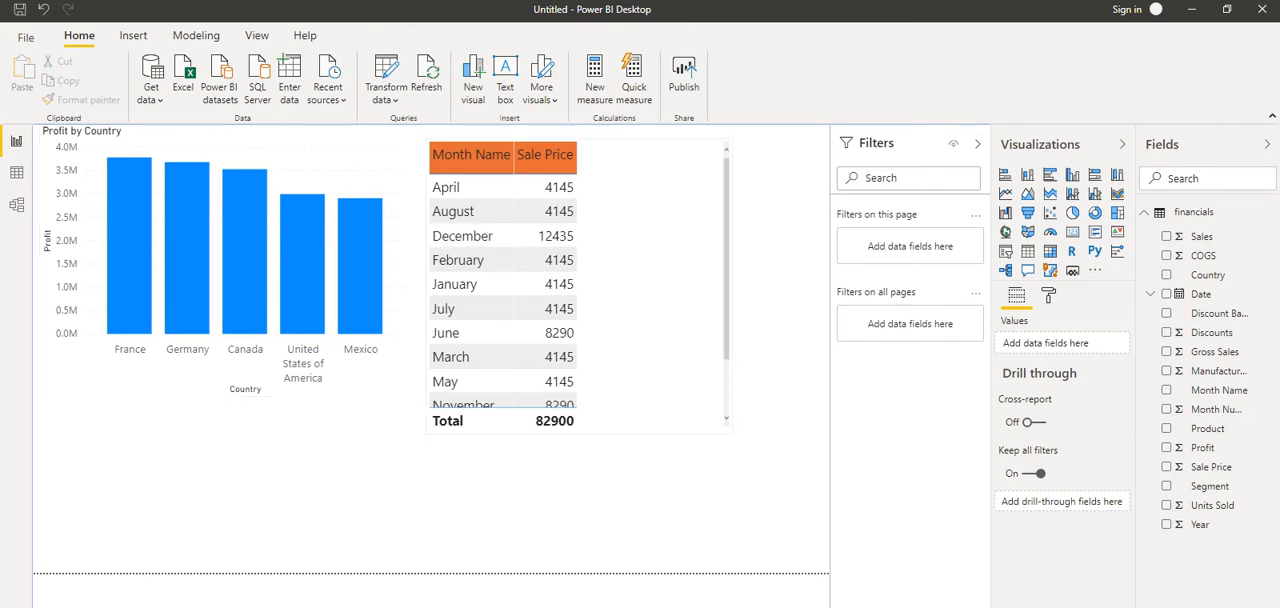
# Move the Profit by Country chart slightly down and lower the top edge of the Sale Price table to align with it
pyautogui.click(302, 275)
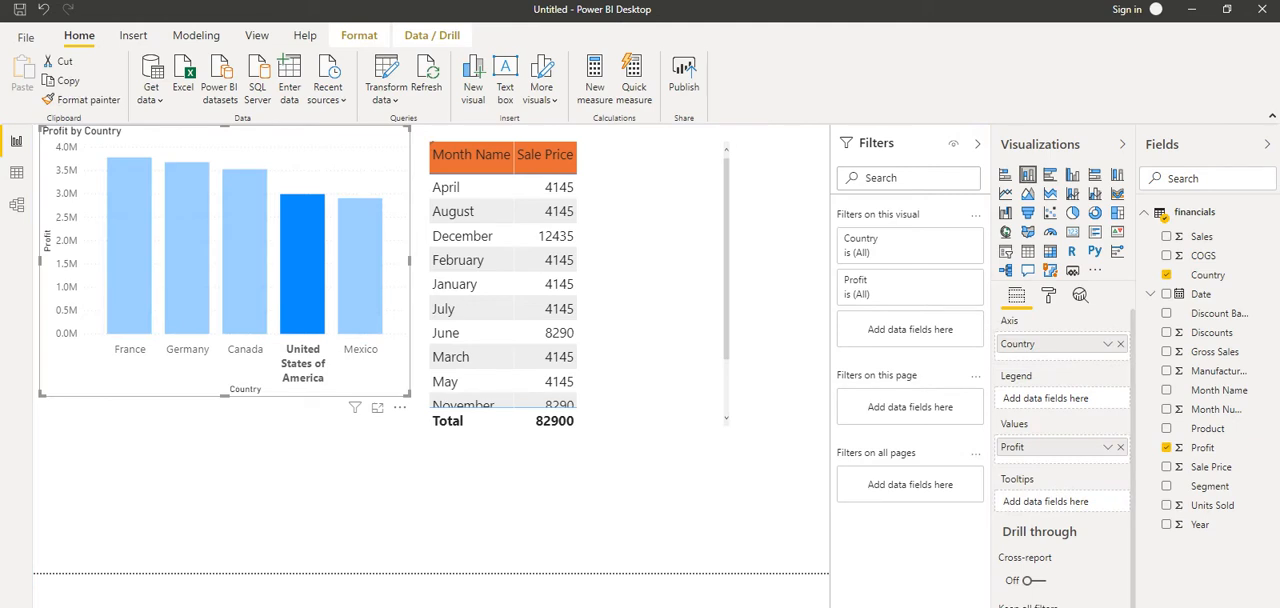
pyautogui.moveTo(225, 262); pyautogui.dragTo(219, 287)
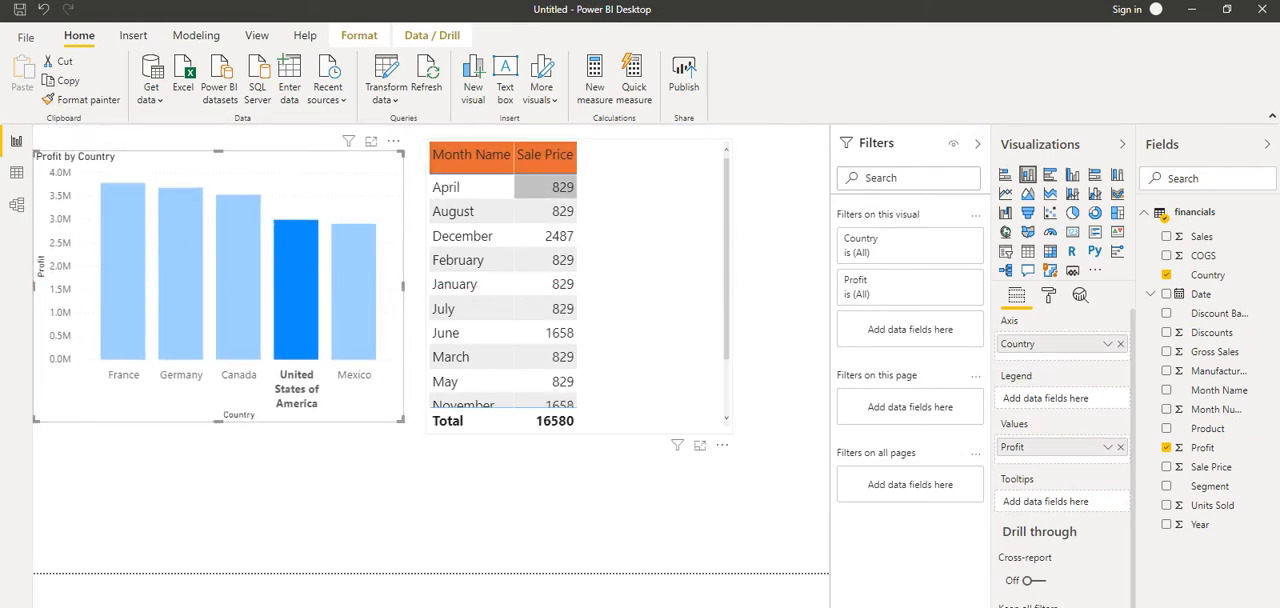
pyautogui.click(545, 211)
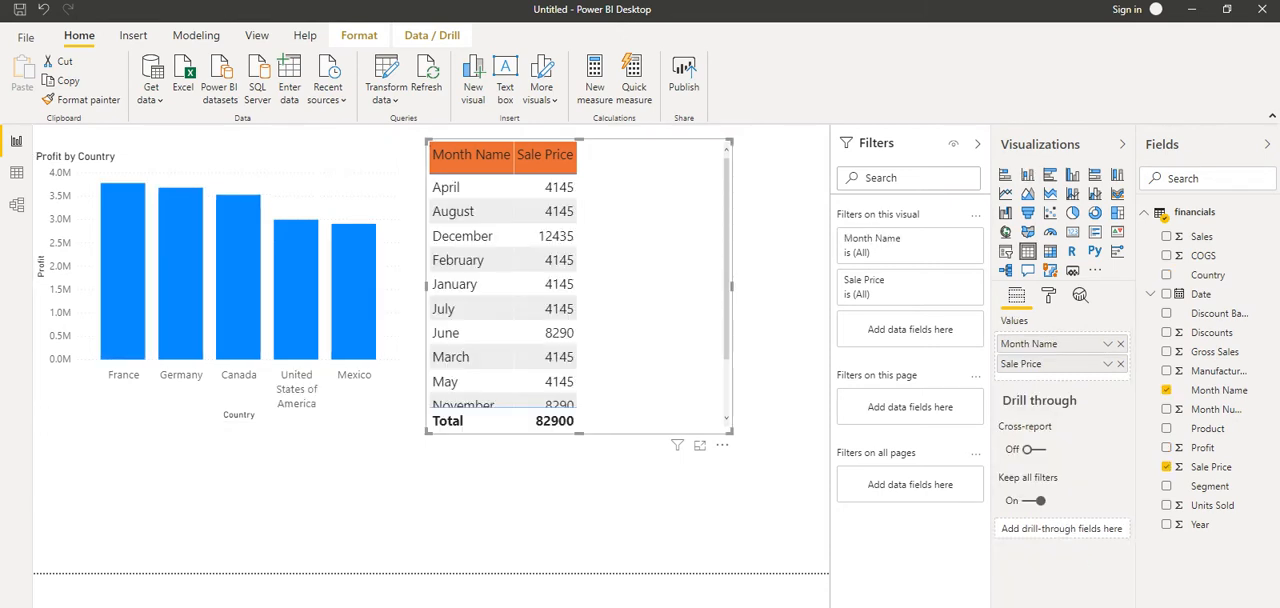
pyautogui.moveTo(579, 140); pyautogui.dragTo(579, 165)
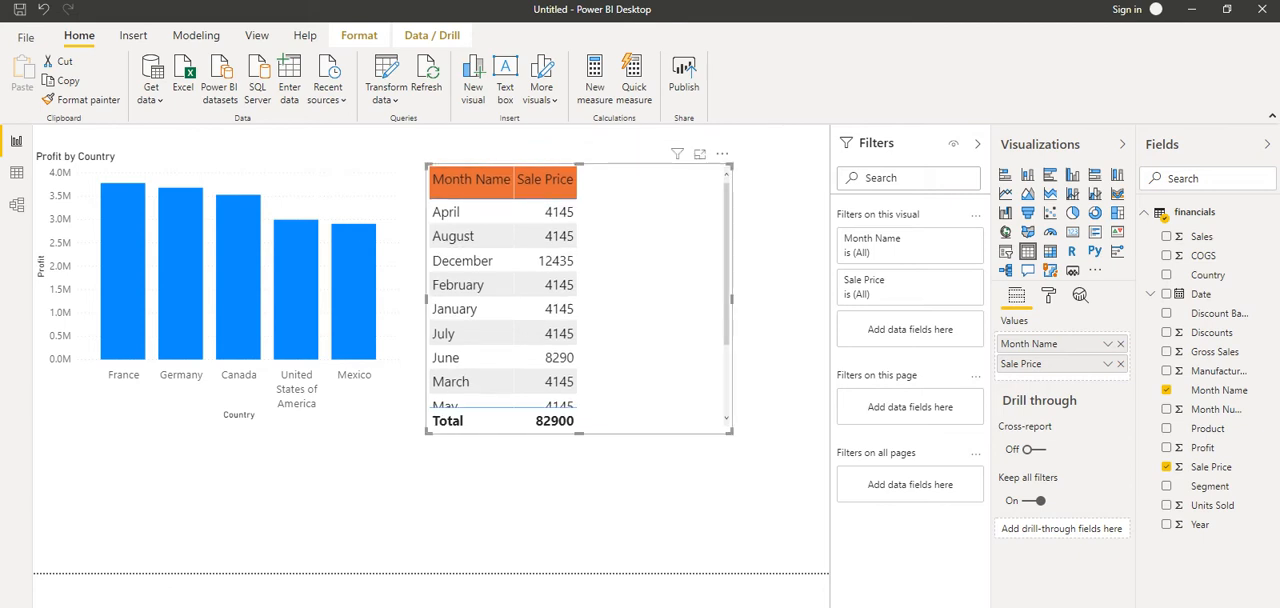
pyautogui.click(310, 183)
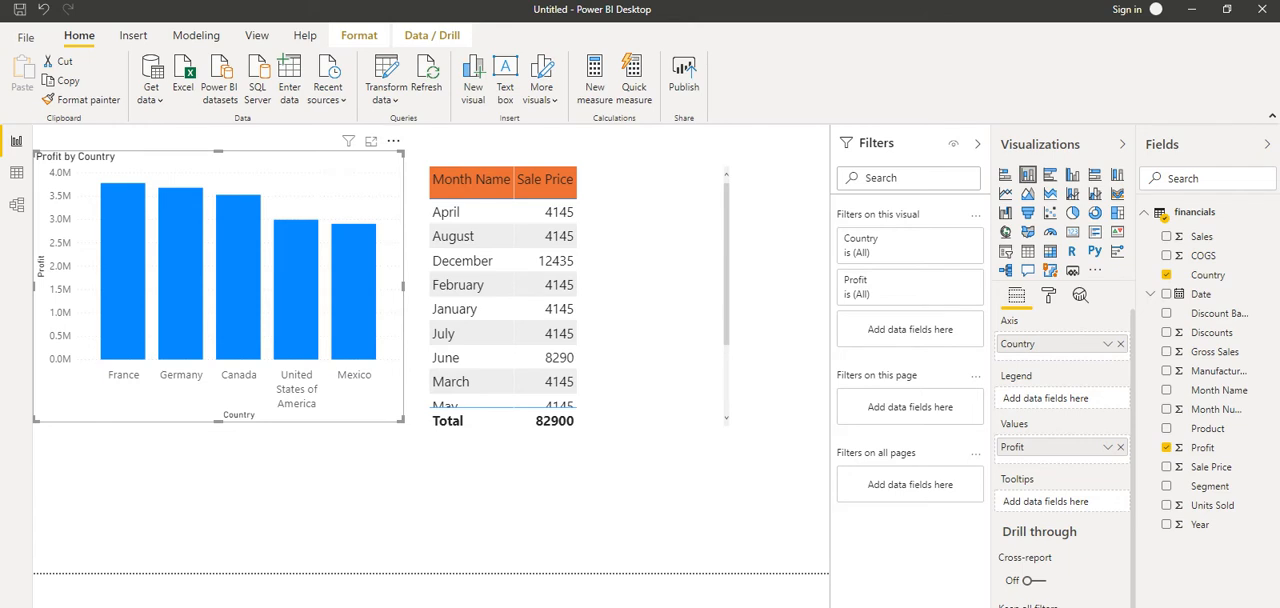
pyautogui.click(393, 141)
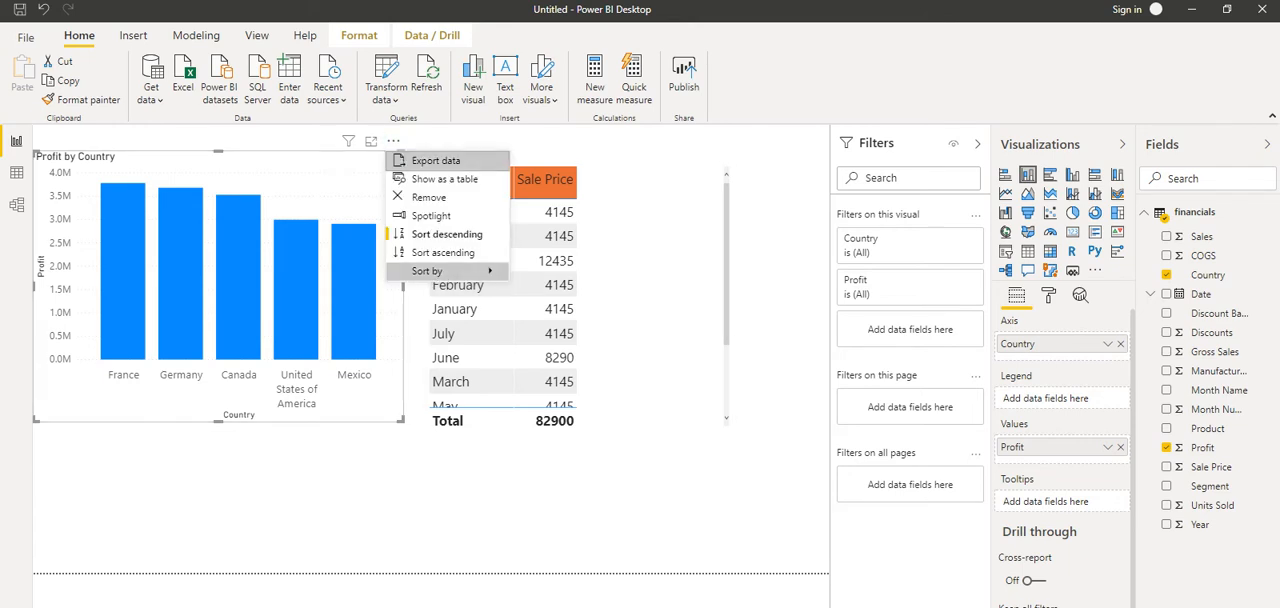
pyautogui.moveTo(446, 272)
pyautogui.click(556, 273)
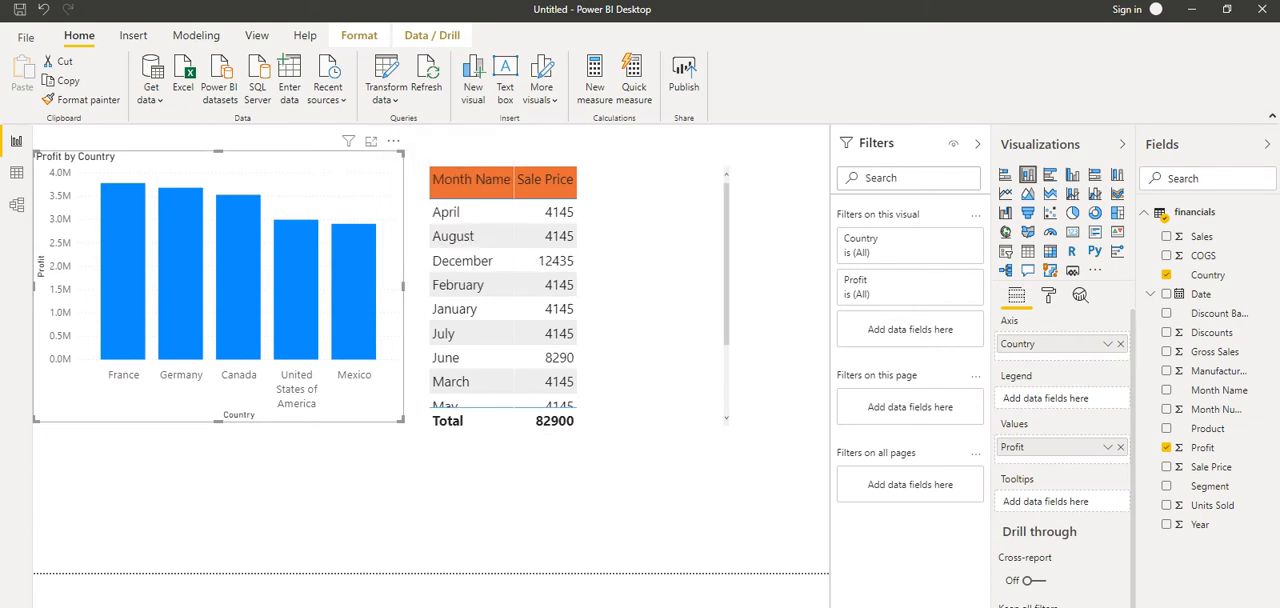
pyautogui.rightClick(325, 185)
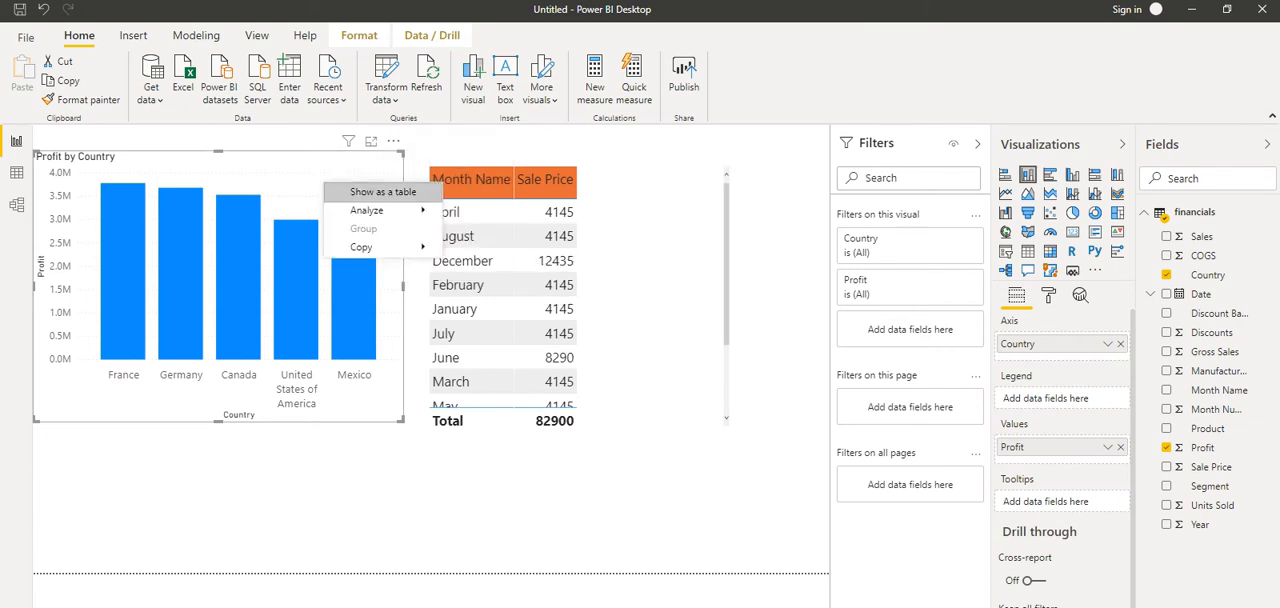
pyautogui.click(382, 192)
# Copy the Profit by Country chart and paste it onto a new blank report page
pyautogui.rightClick(321, 170)
pyautogui.moveTo(400, 236)
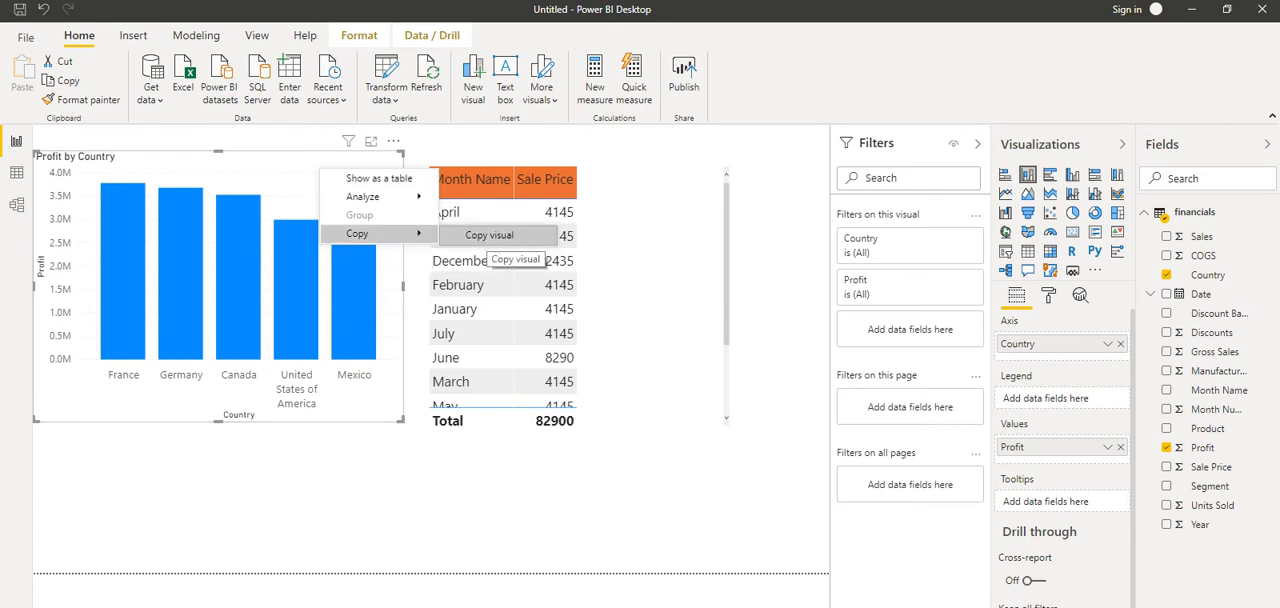
pyautogui.click(489, 235)
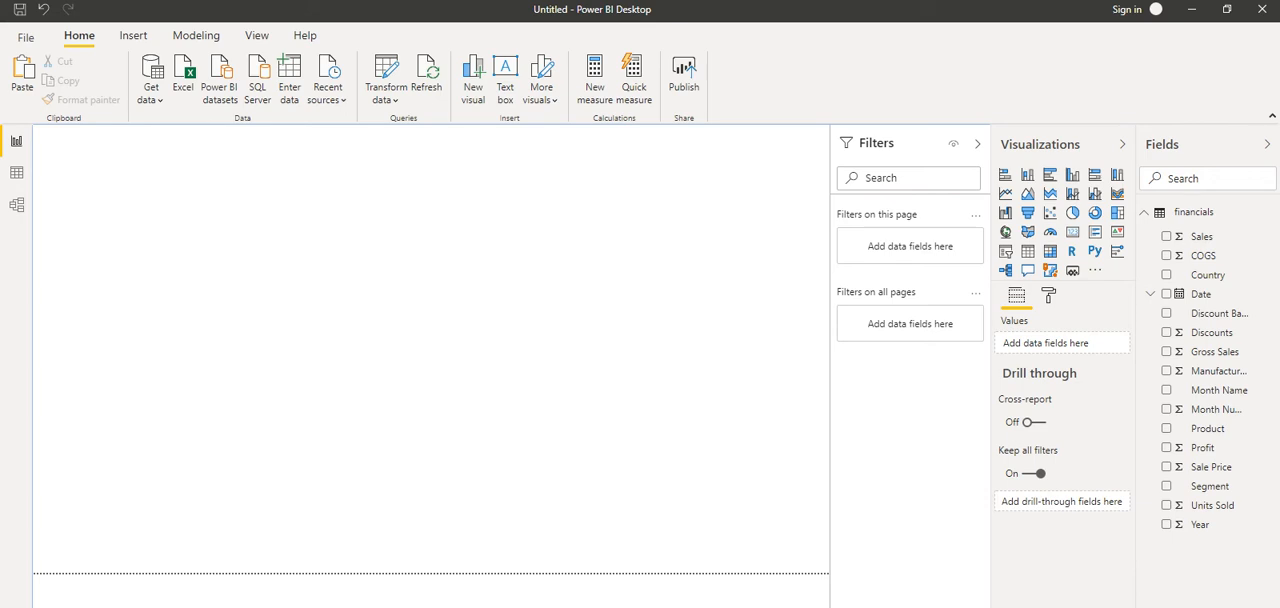
pyautogui.hotkey('ctrl', 'v')
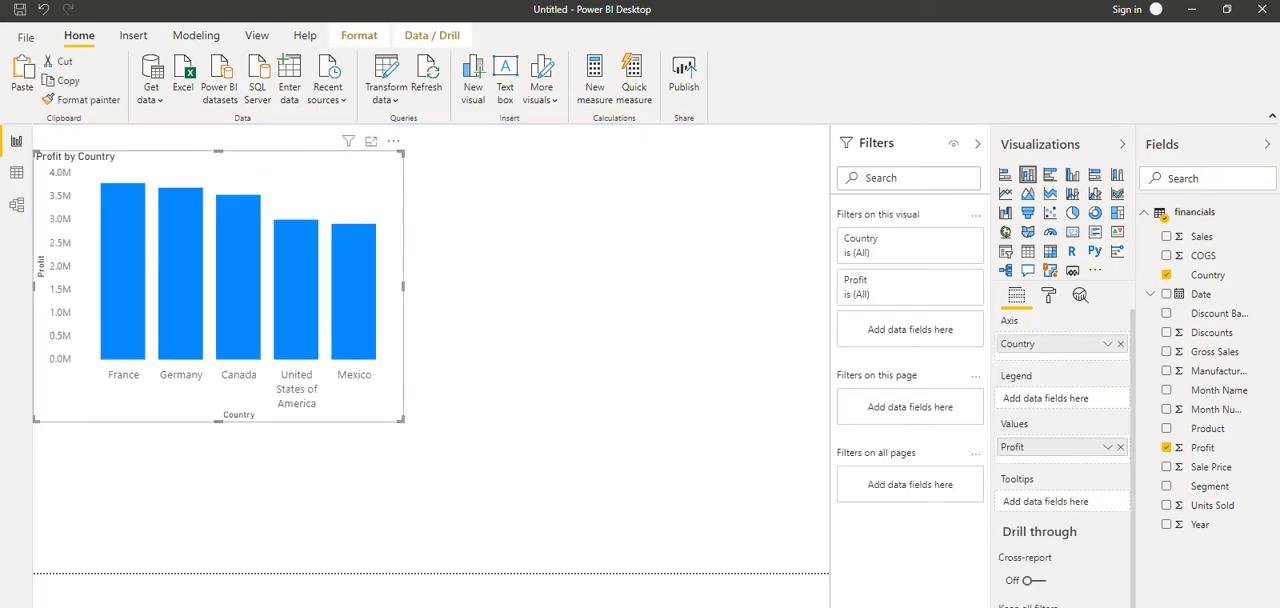
pyautogui.click(548, 328)
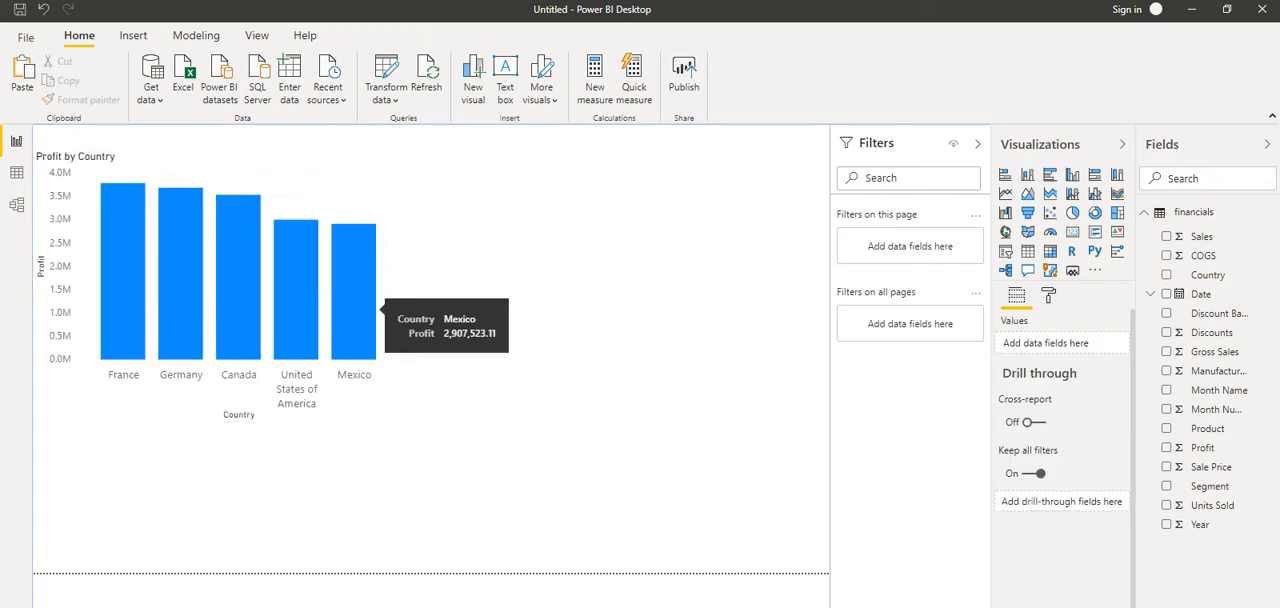
# Copy the Month Name and Sale Price table from the original page and paste it beside the chart on the new page
pyautogui.click(92, 604)
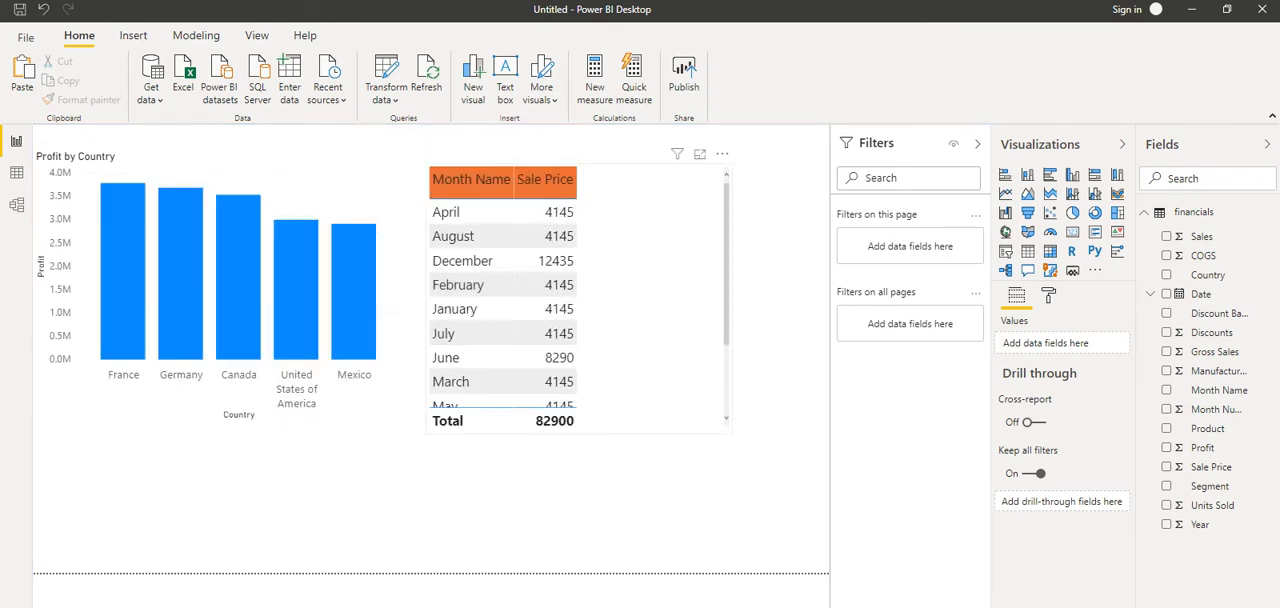
pyautogui.rightClick(612, 219)
pyautogui.moveTo(655, 265)
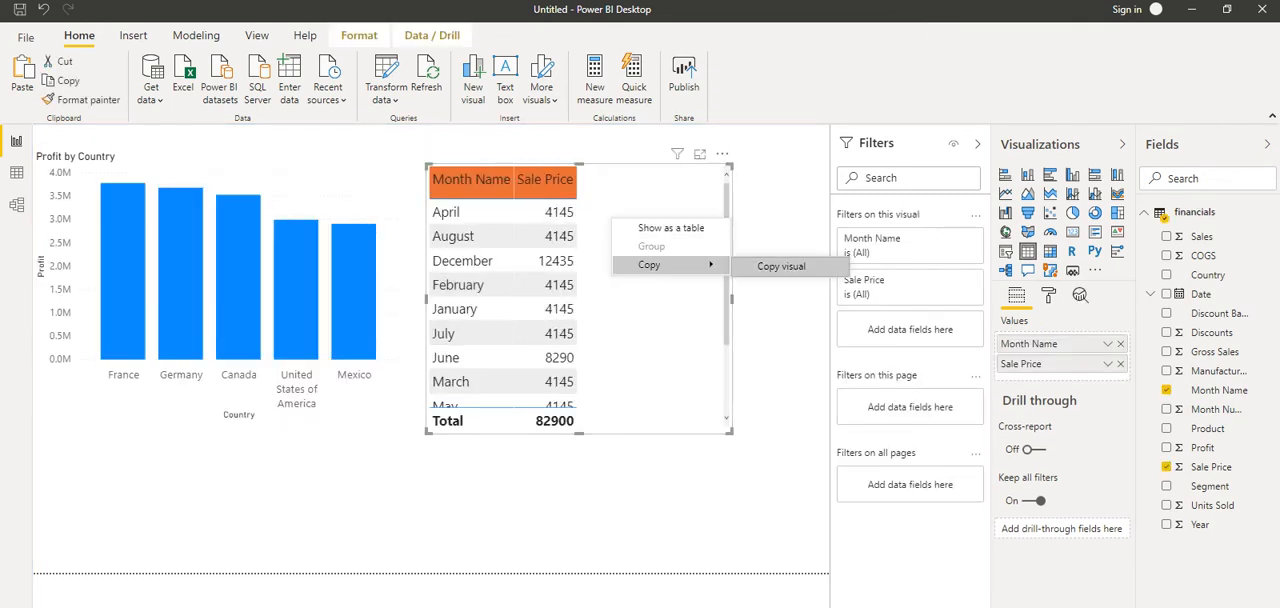
pyautogui.click(785, 267)
pyautogui.click(148, 604)
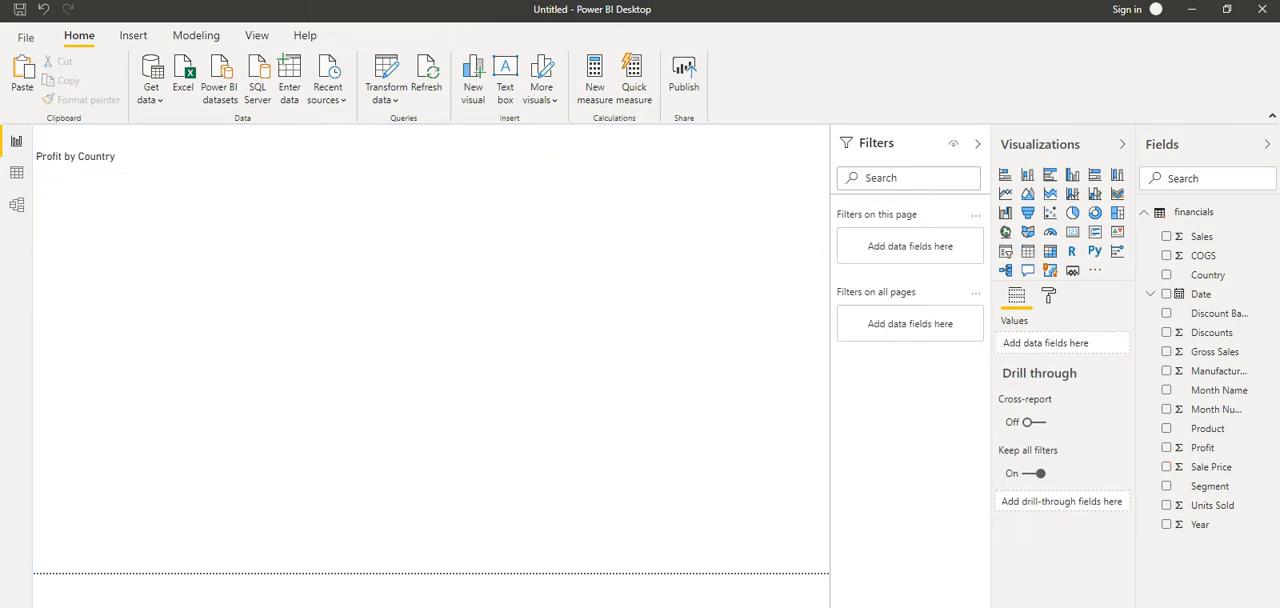
pyautogui.hotkey('ctrl', 'v')
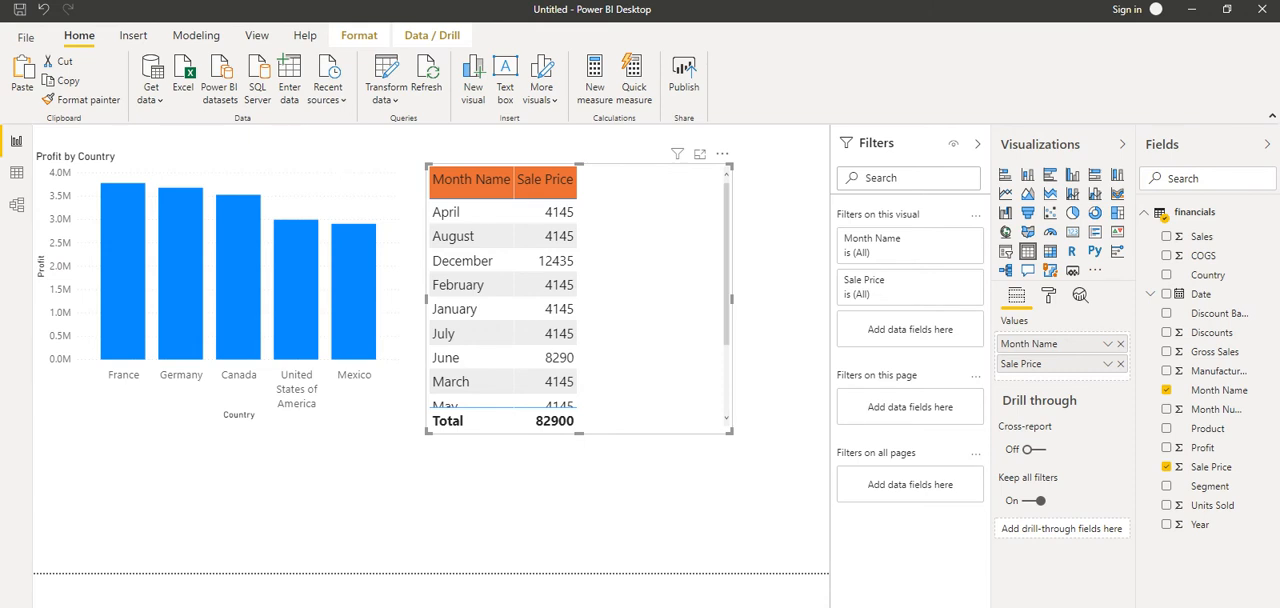
# On the original page, add Segment as a page-level filter and select Channel Partners and Enterprise
pyautogui.click(100, 604)
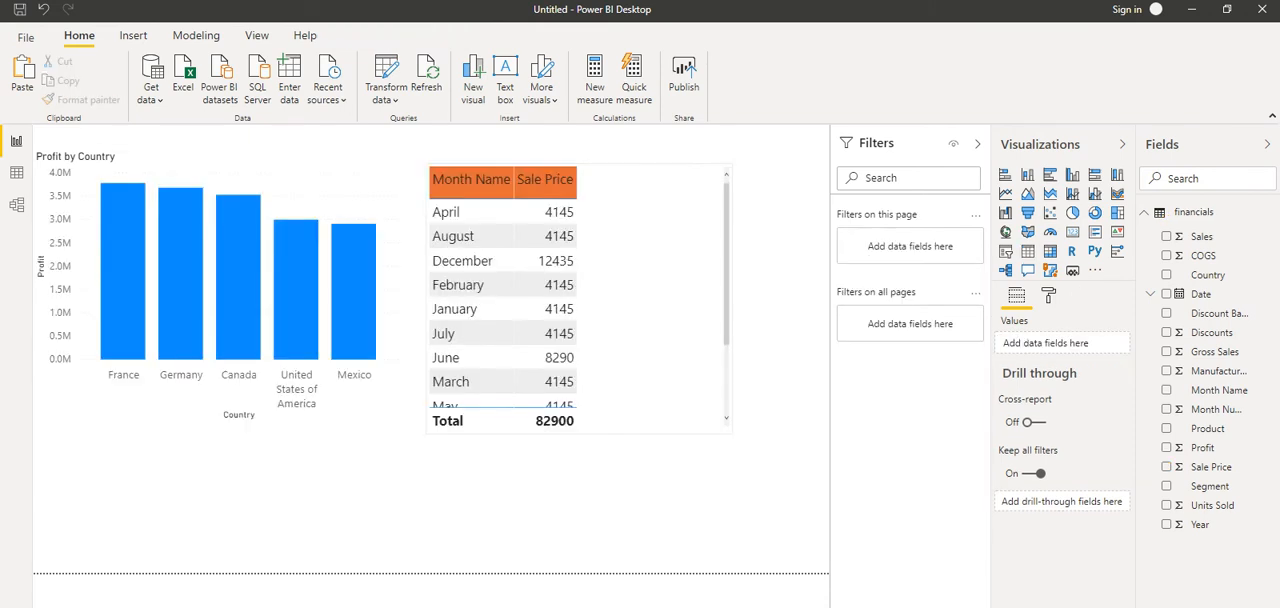
pyautogui.click(645, 300)
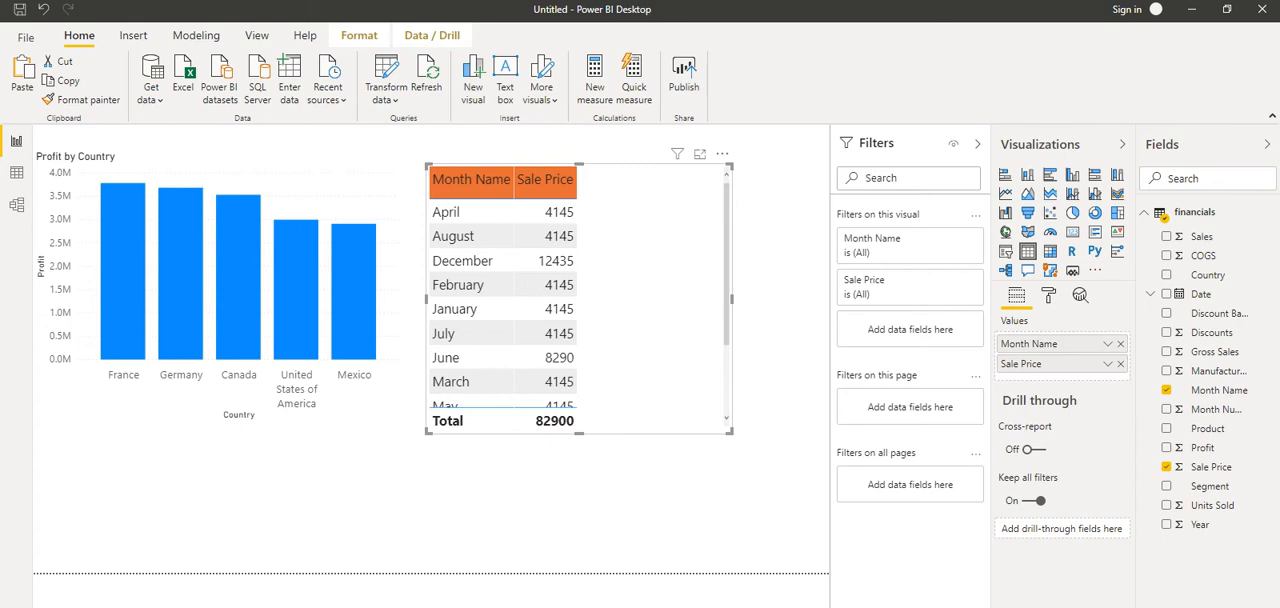
pyautogui.click(420, 490)
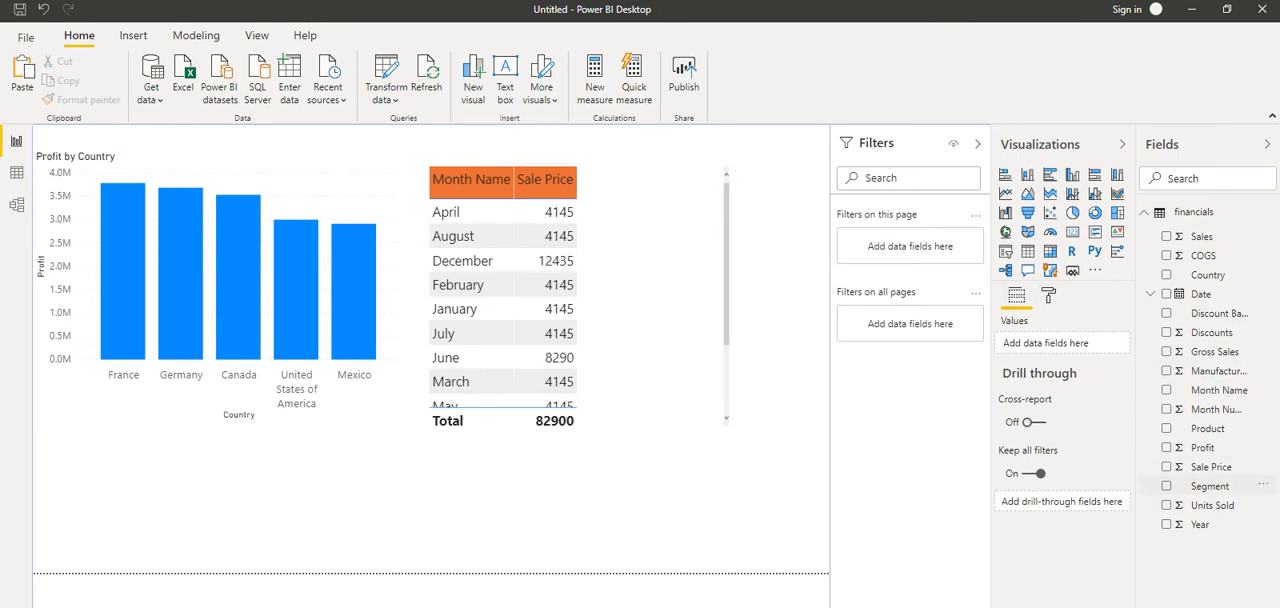
pyautogui.moveTo(1210, 486); pyautogui.dragTo(913, 241)
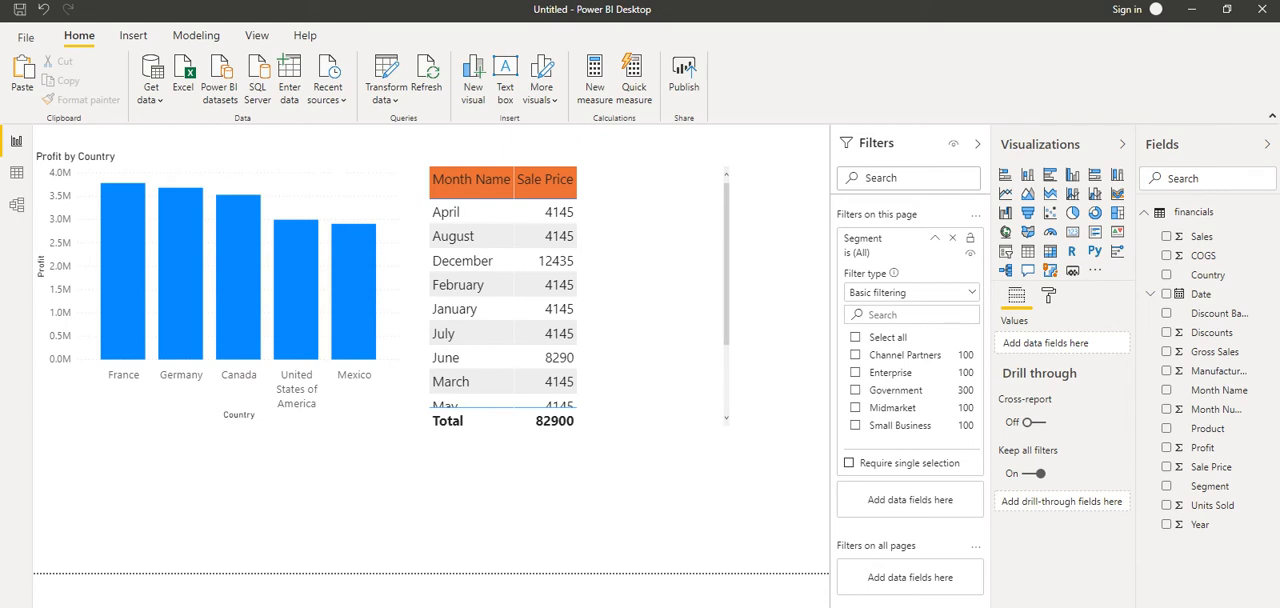
pyautogui.click(855, 355)
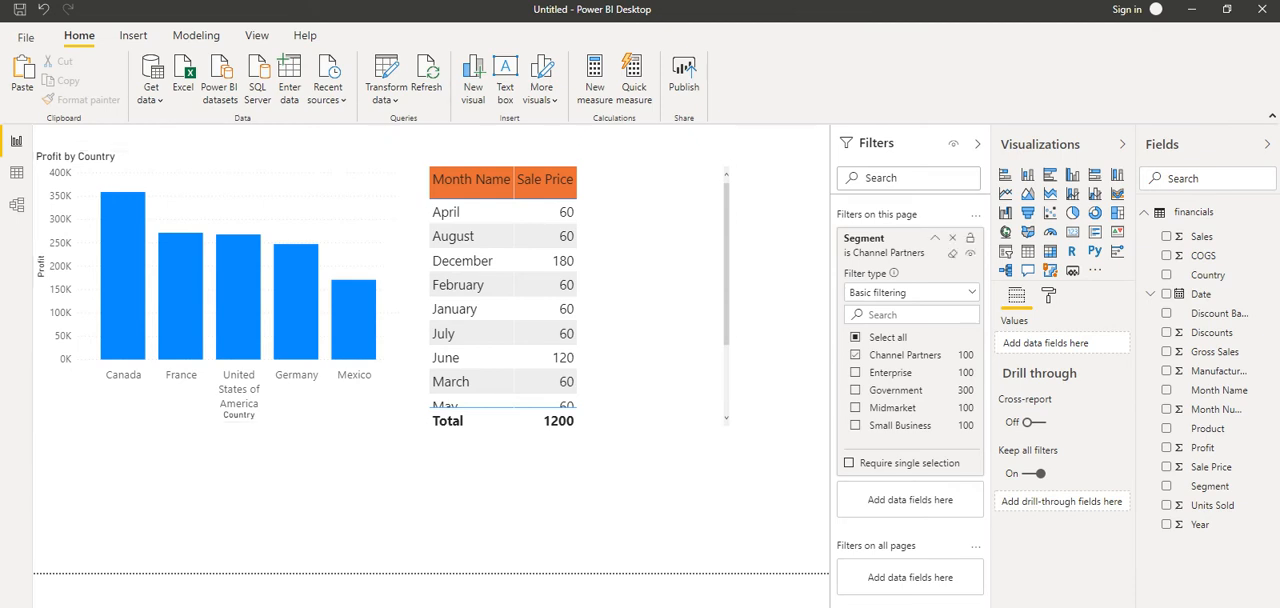
pyautogui.click(855, 372)
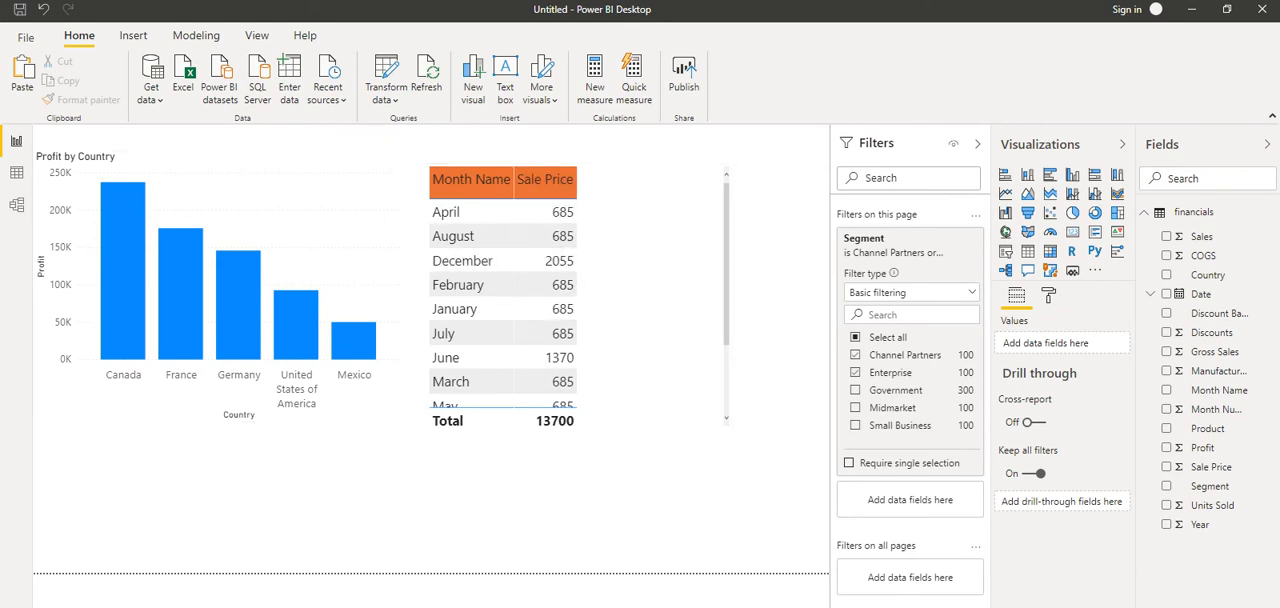
# Try including Government in the page-level Segment filter, and reduce the selection to Channel Partners only
pyautogui.click(975, 239)
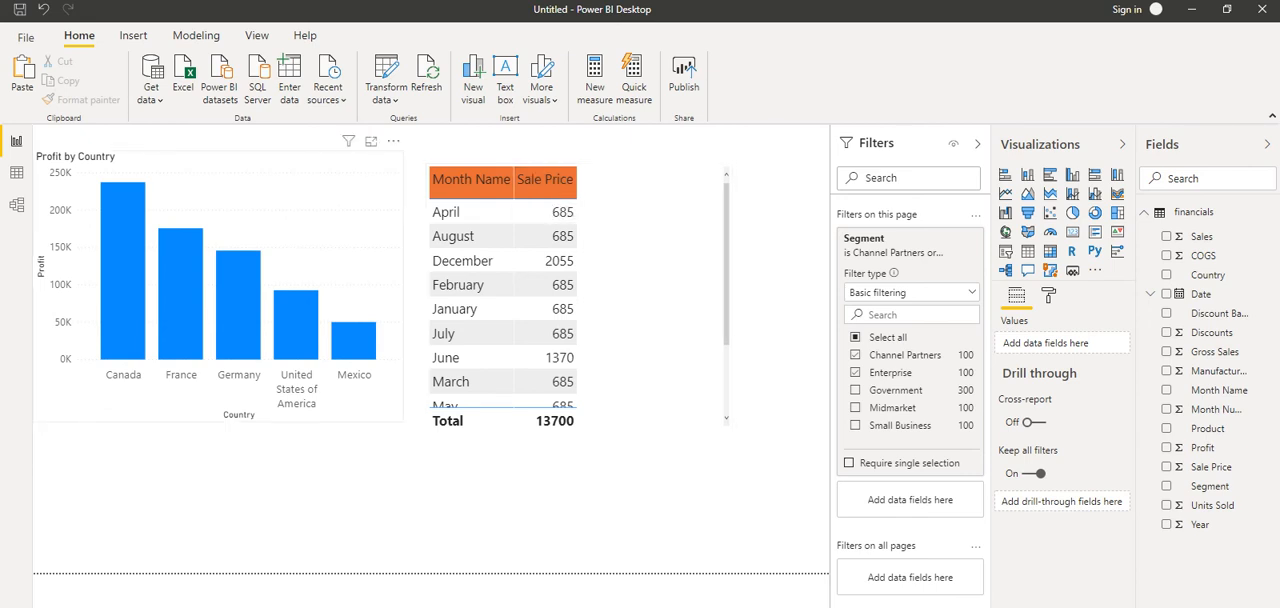
pyautogui.click(855, 390)
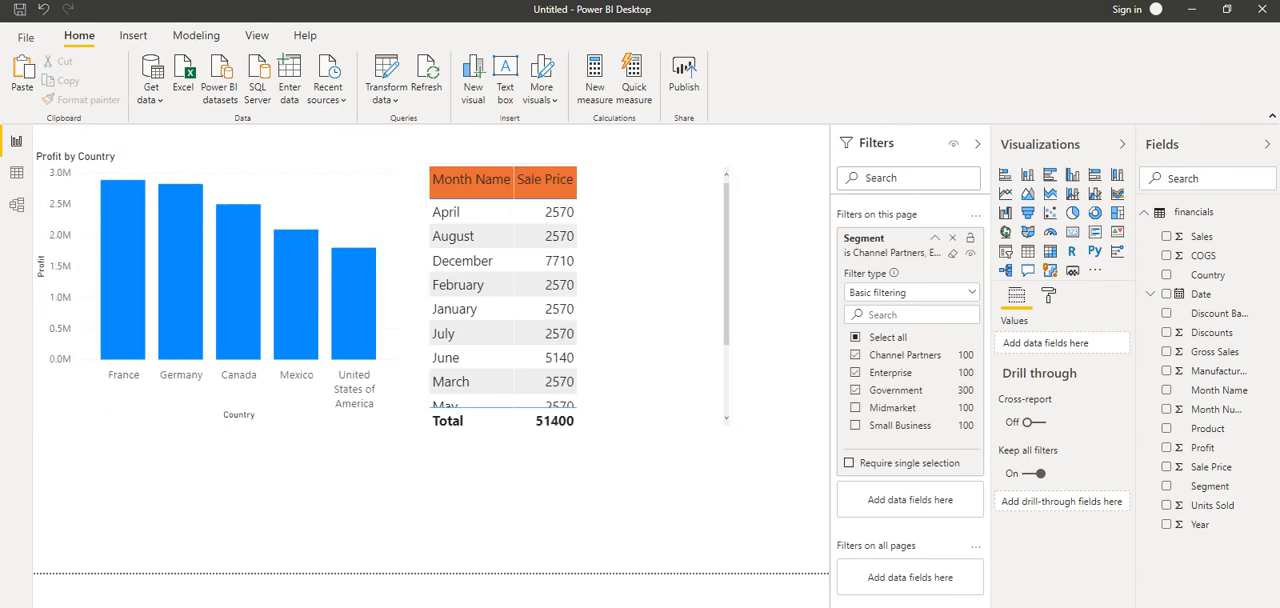
pyautogui.click(855, 390)
pyautogui.click(855, 373)
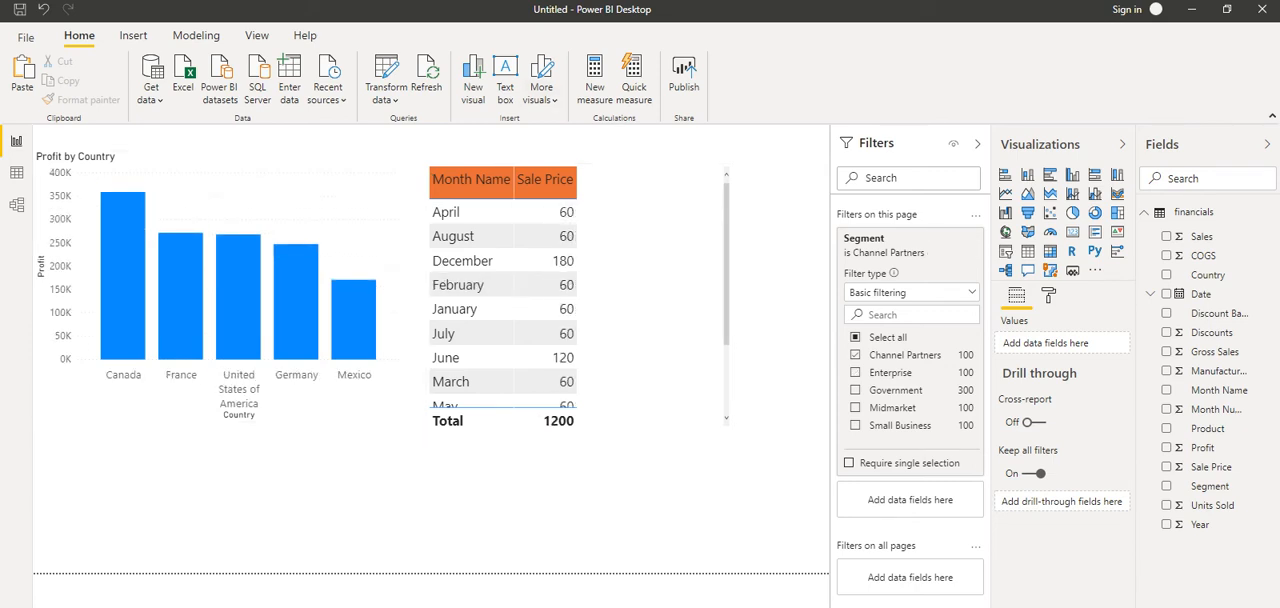
# Compare the visuals on the duplicate page, return to the filtered page and remove its Segment page filter
pyautogui.click(110, 604)
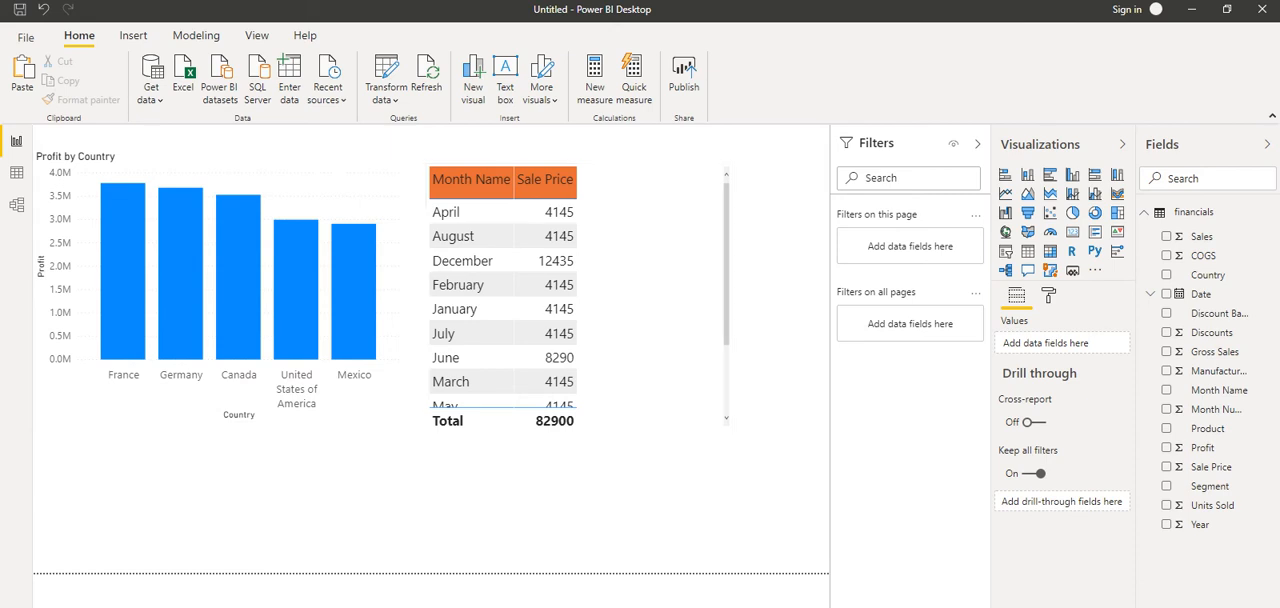
pyautogui.click(80, 604)
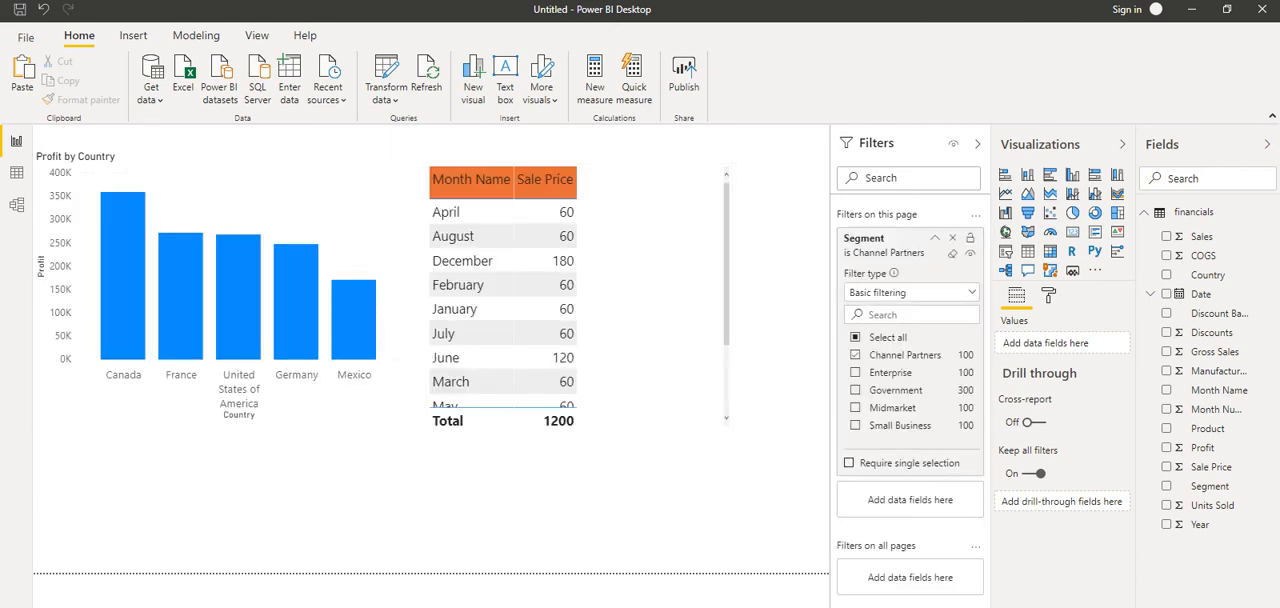
pyautogui.click(952, 238)
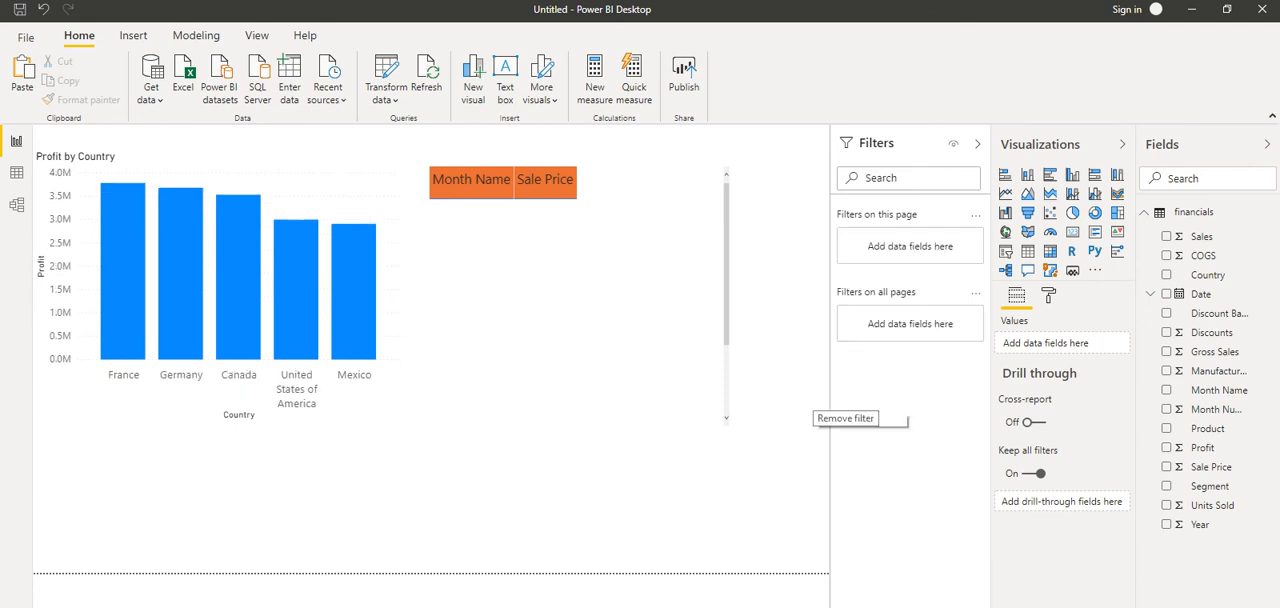
# Add Segment as a filter on all pages, select Channel Partners, Enterprise and Government, and check the Profit by Segment page
pyautogui.moveTo(1210, 486); pyautogui.dragTo(900, 322)
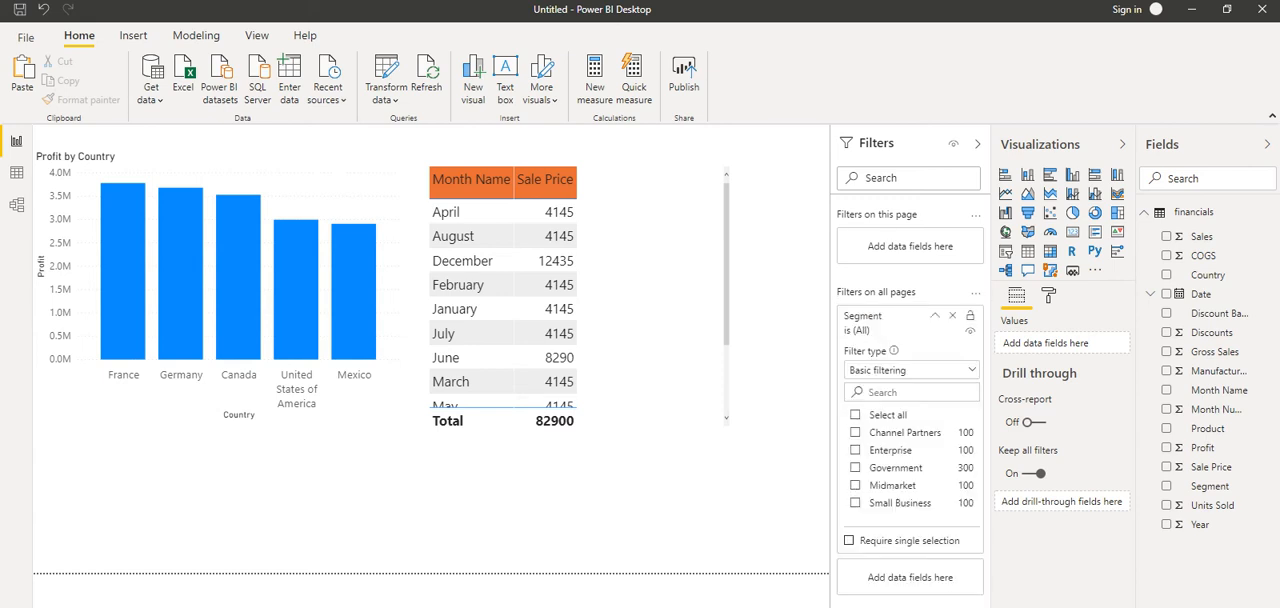
pyautogui.scroll(-2, 503, 300)
pyautogui.scroll(2, 503, 300)
pyautogui.click(855, 433)
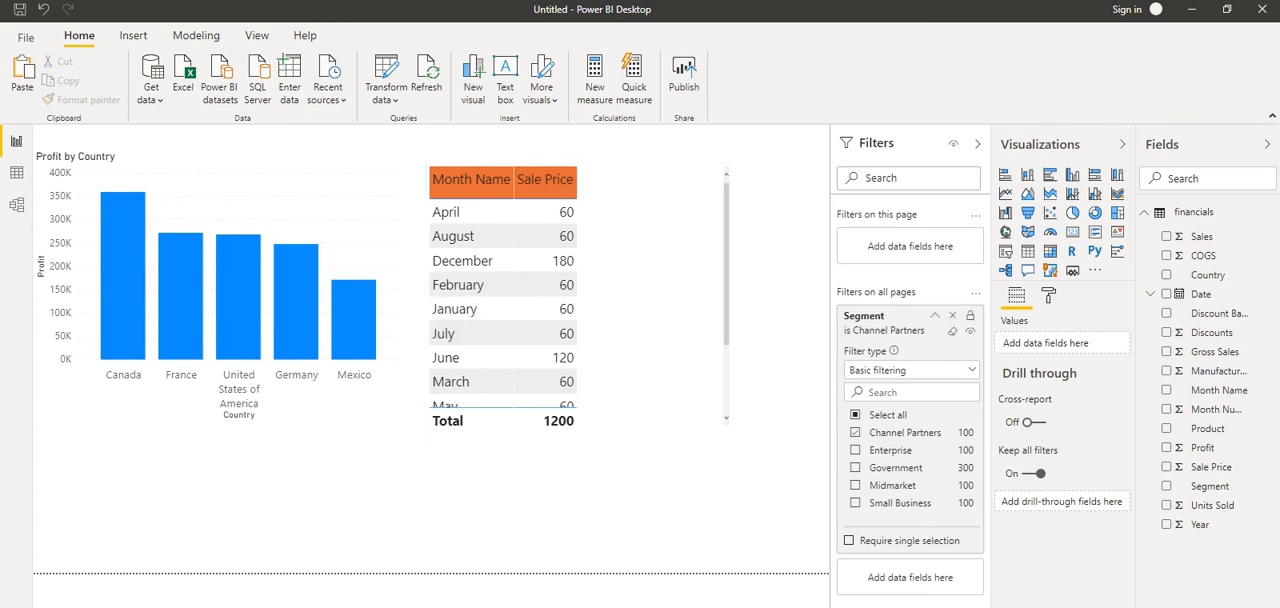
pyautogui.click(855, 450)
pyautogui.click(855, 468)
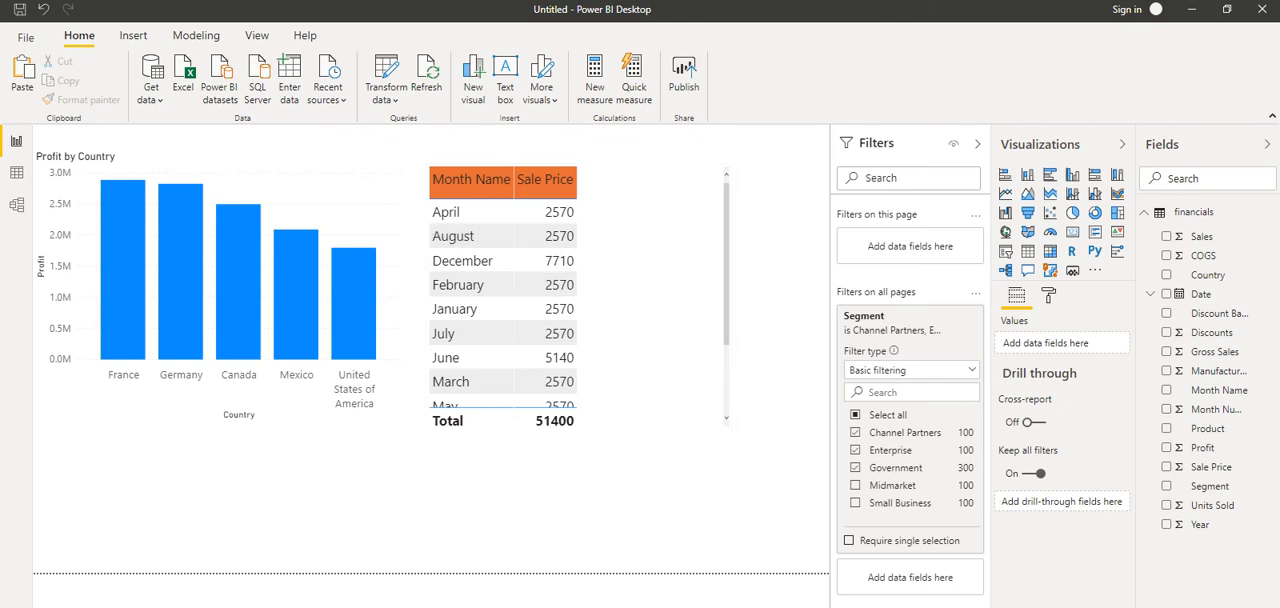
pyautogui.hotkey('ctrl', 'pagedown')
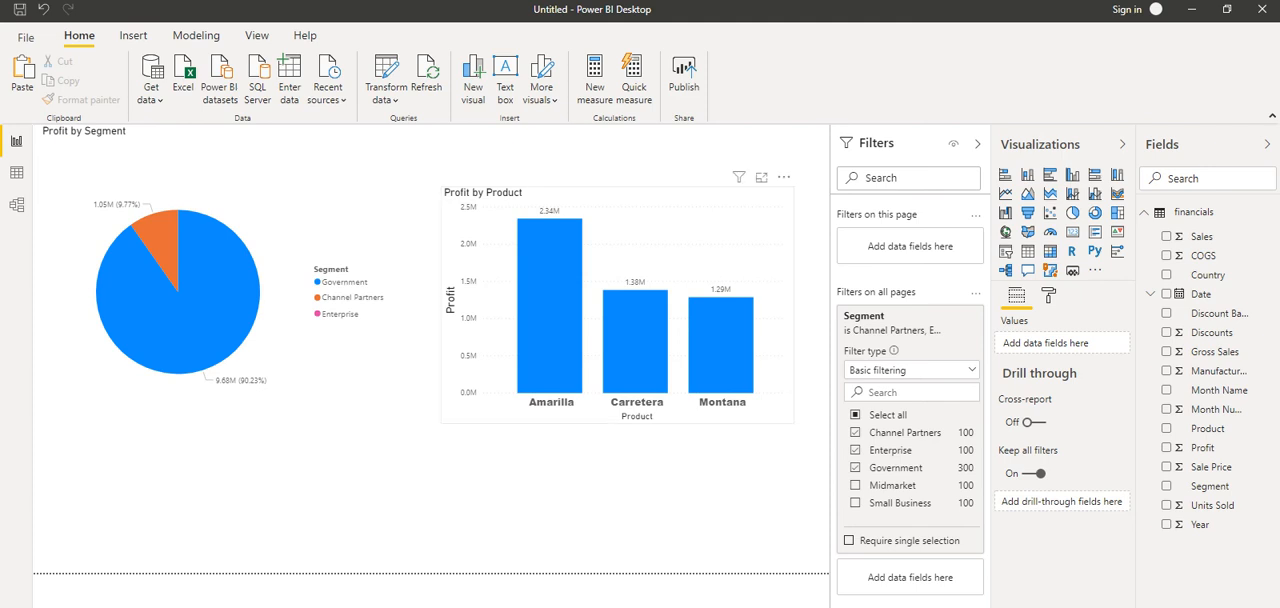
# Check the Sale Price by Country page, return to the Profit by Country page and remove the Segment filter from all pages
pyautogui.hotkey('ctrl', 'pageup')
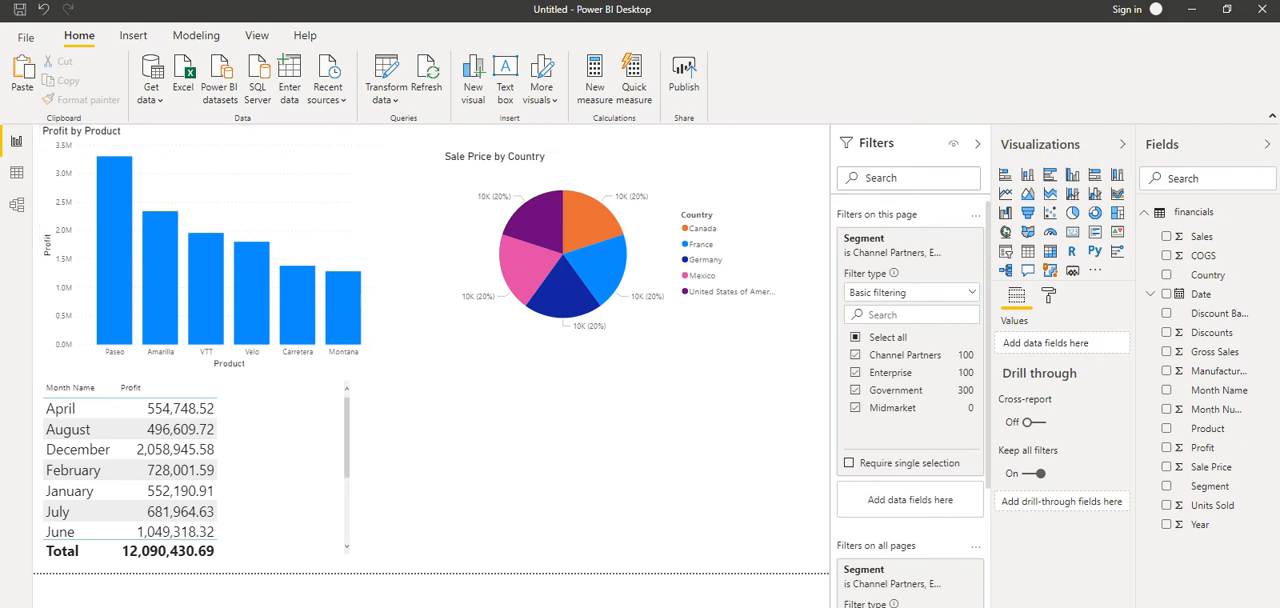
pyautogui.hotkey('ctrl', 'pageup')
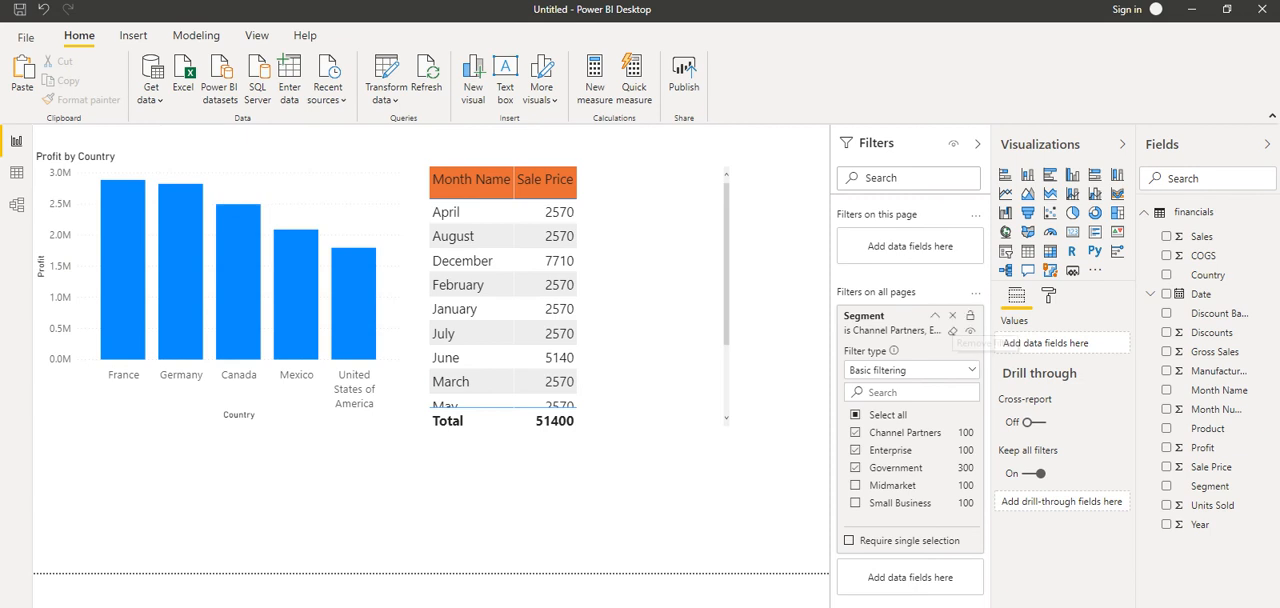
pyautogui.click(969, 331)
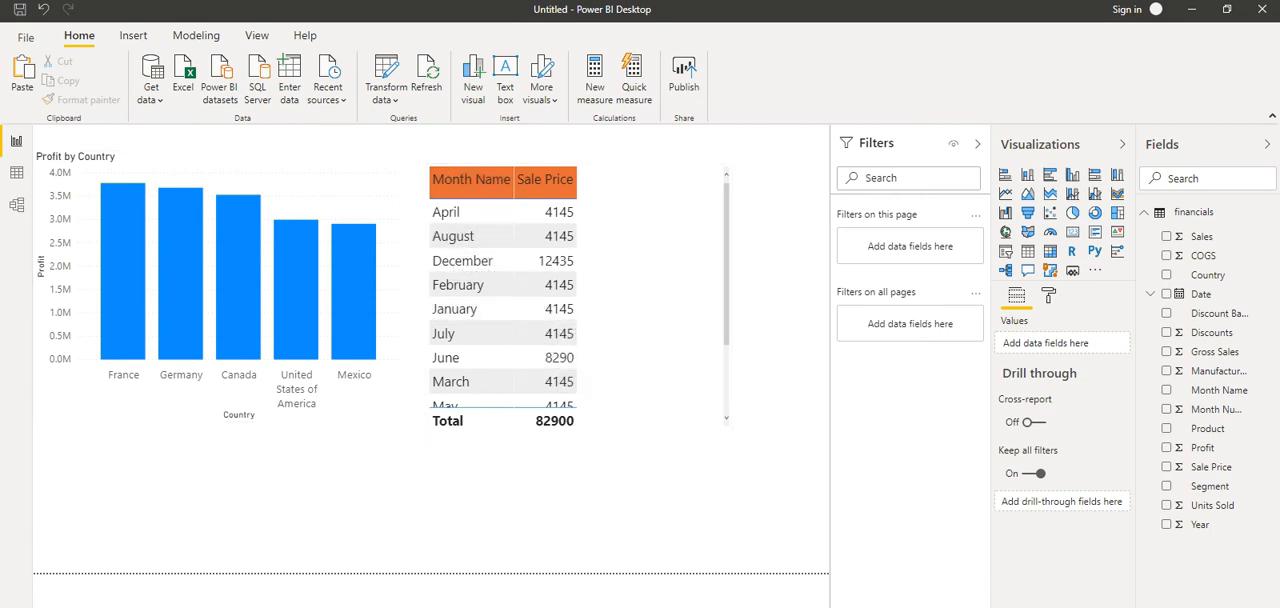
# Add Month Name as a filter on all pages with only April selected, and check the filters of the Sale Price table
pyautogui.moveTo(1219, 389); pyautogui.dragTo(905, 322)
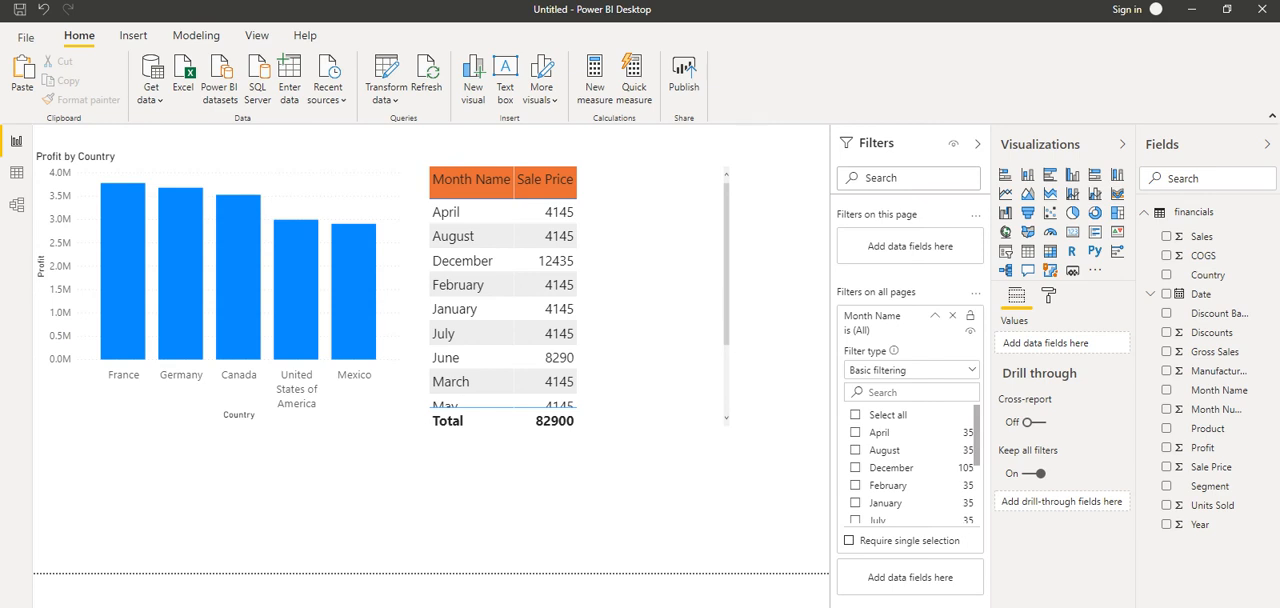
pyautogui.click(856, 433)
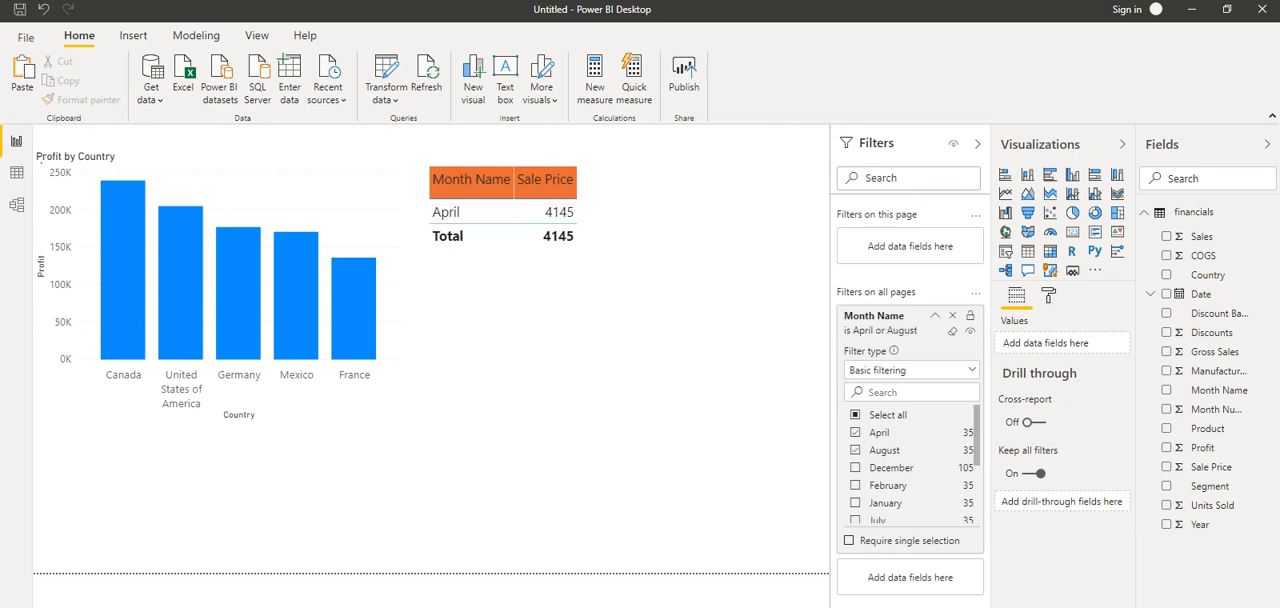
pyautogui.click(856, 450)
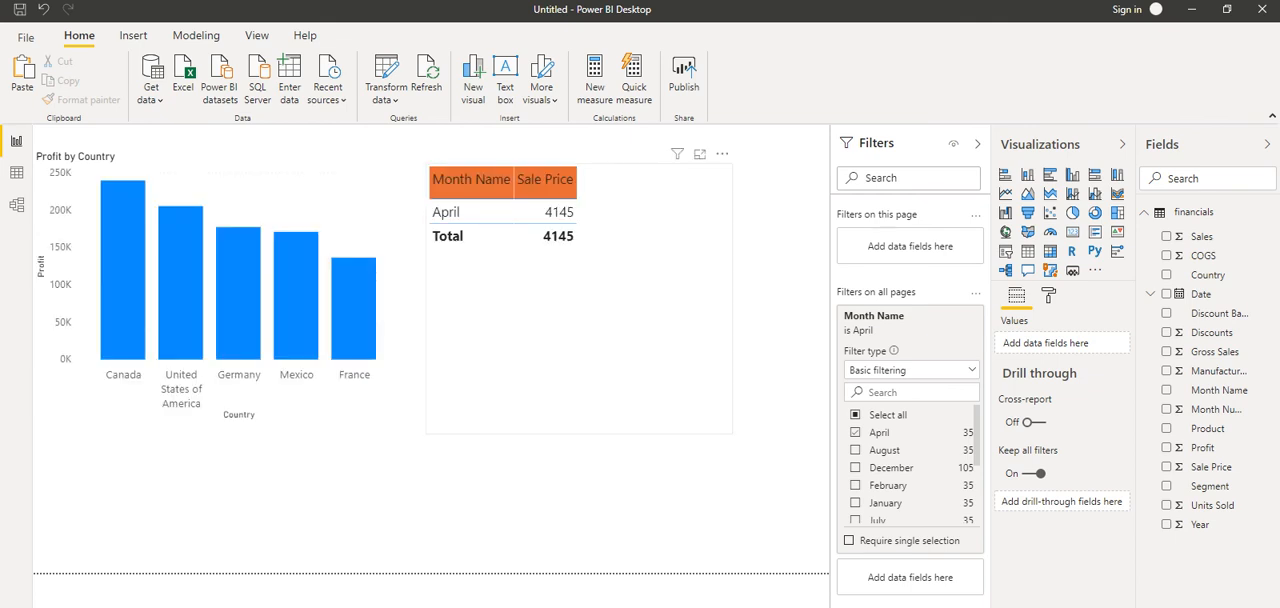
pyautogui.click(579, 318)
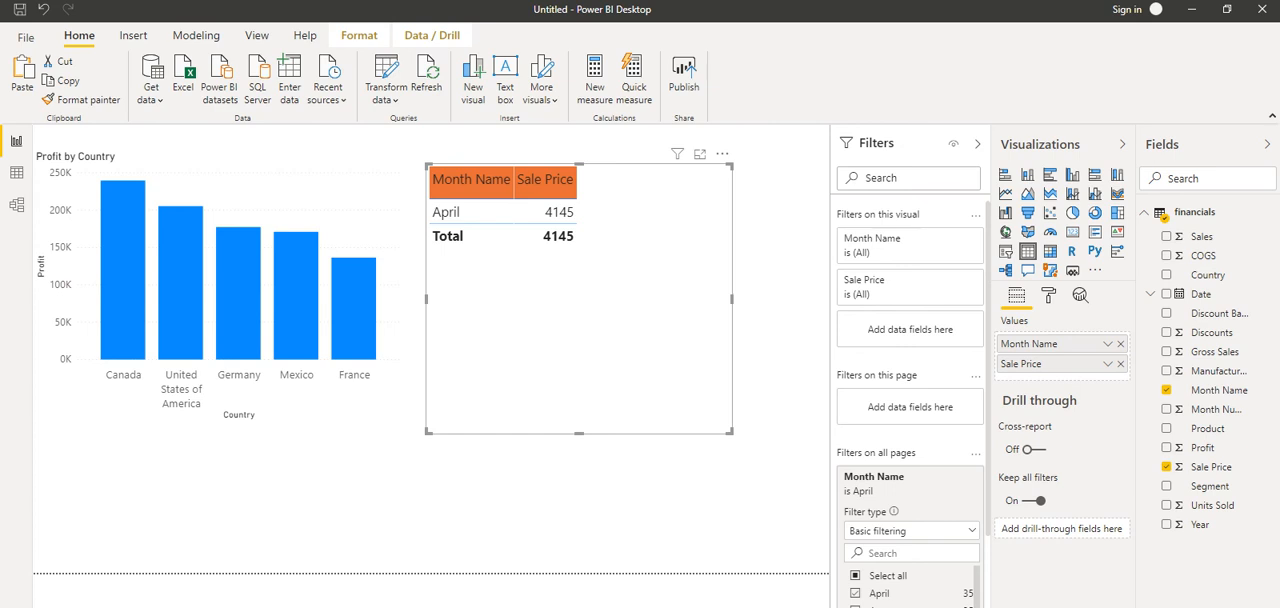
pyautogui.click(580, 500)
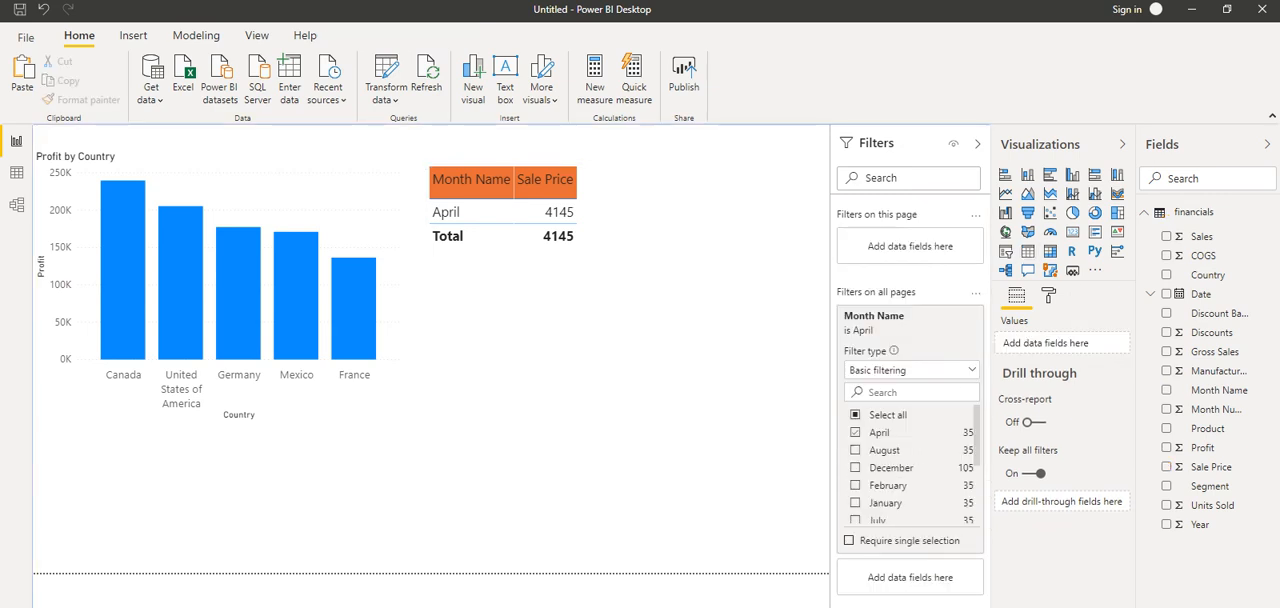